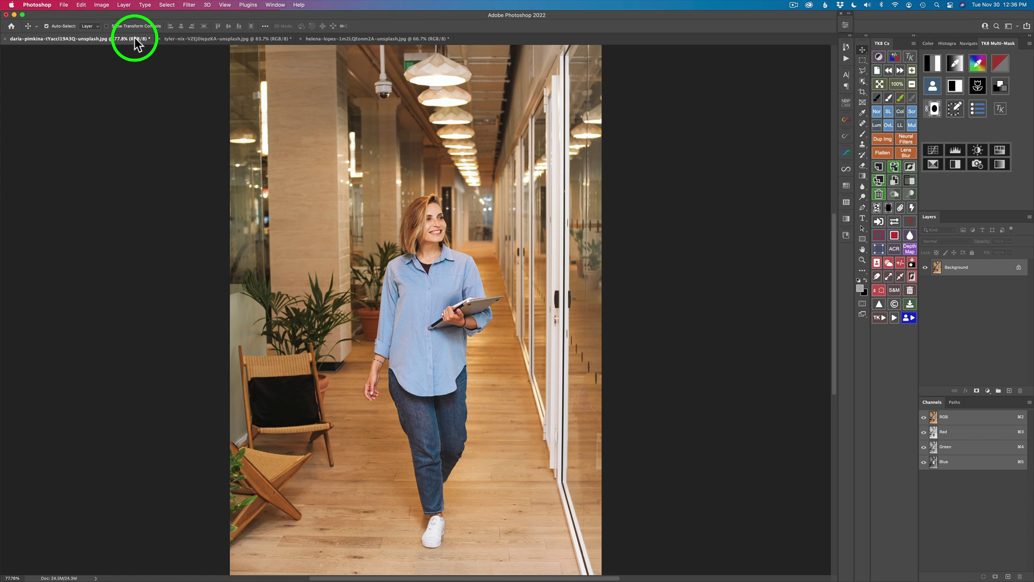
Step: Look through the street and café photos, and return to the hallway photo of the woman
{"action": "left_click", "coordinate": [224, 38]}
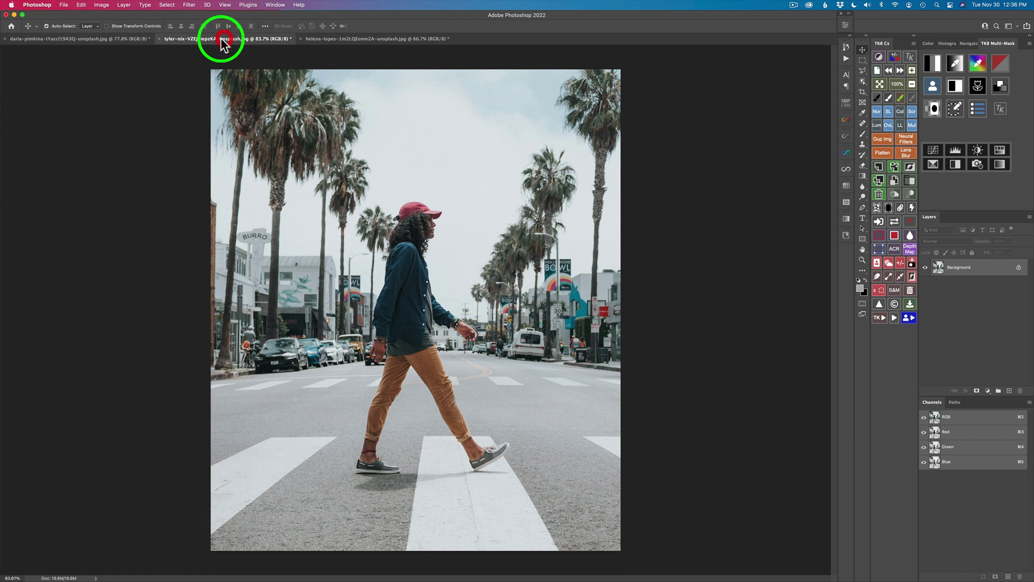
{"action": "left_click", "coordinate": [398, 38]}
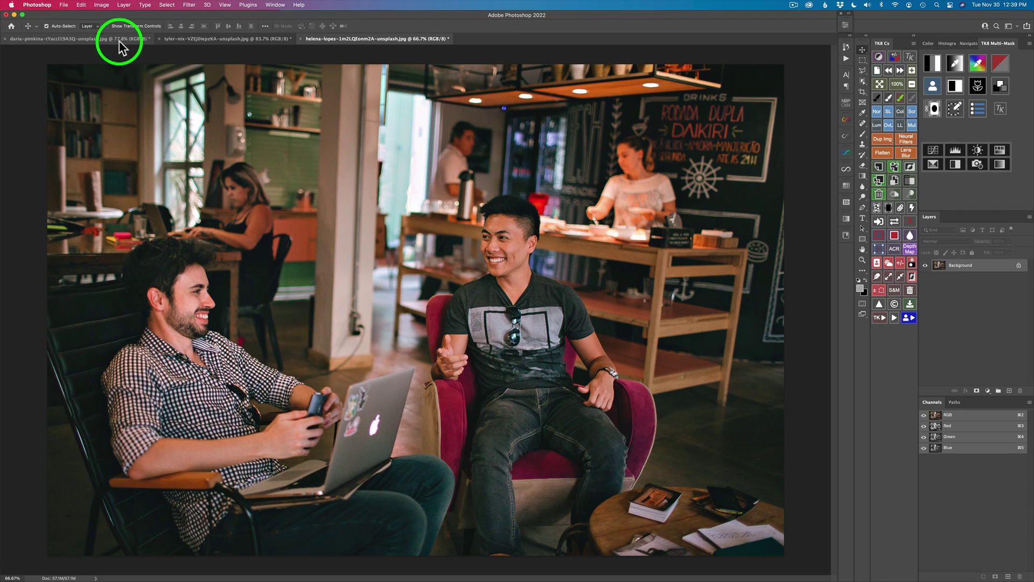
{"action": "left_click", "coordinate": [118, 40]}
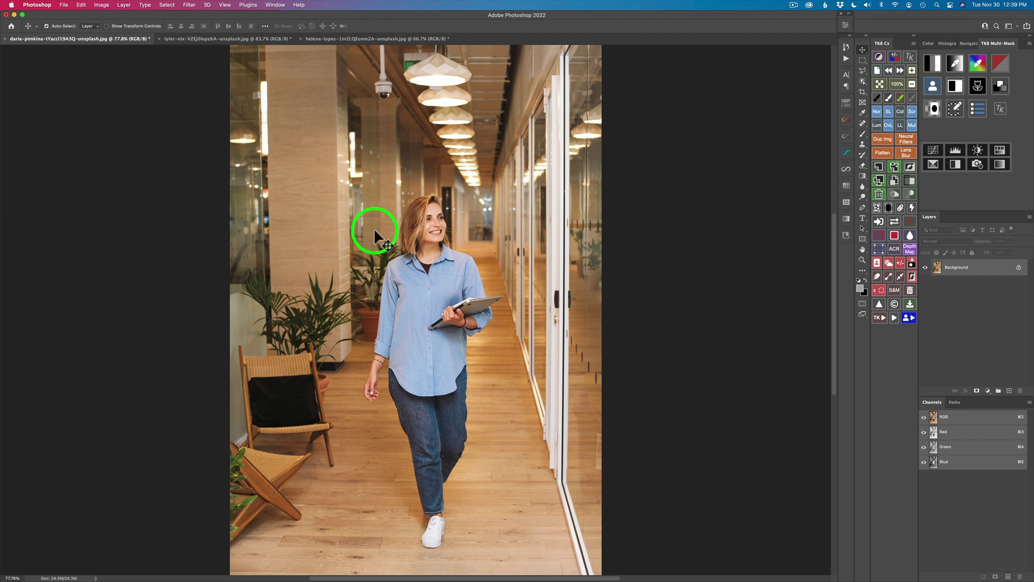
Step: Turn on the Depth Blur neural filter for the hallway photo and compare the preview with the original
{"action": "left_click", "coordinate": [191, 6]}
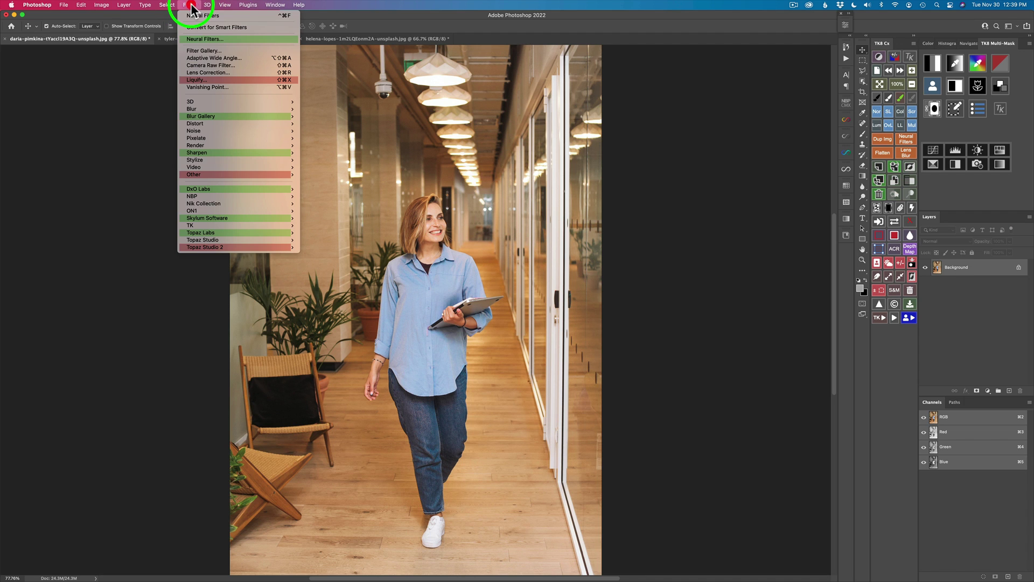
{"action": "left_click", "coordinate": [215, 40]}
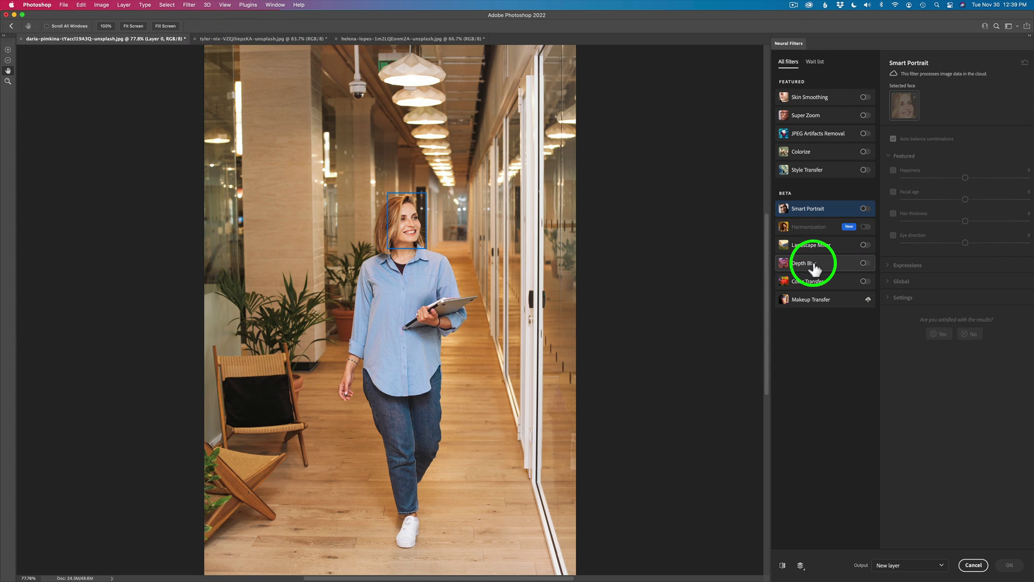
{"action": "left_click", "coordinate": [864, 263]}
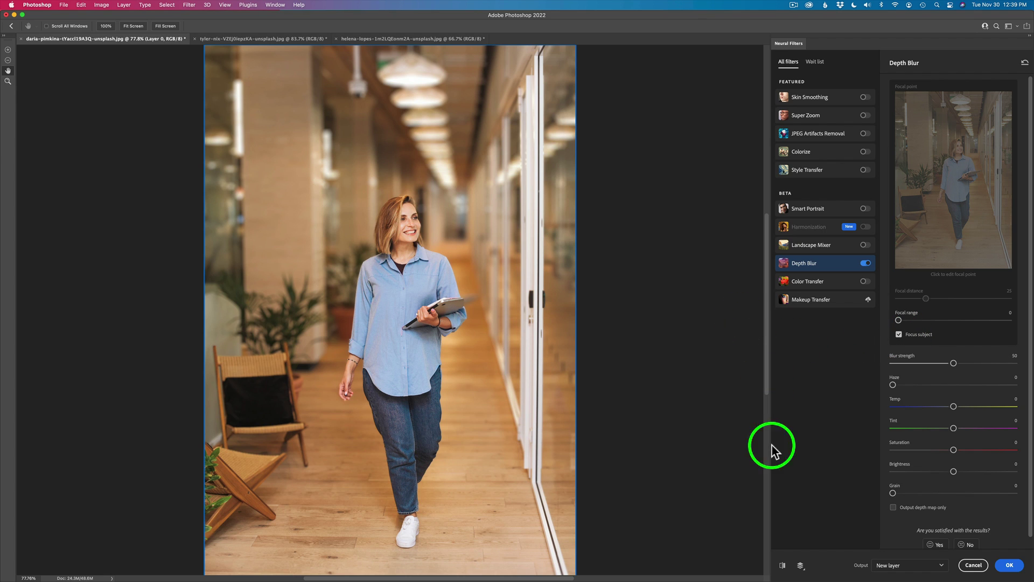
{"action": "left_click", "coordinate": [783, 565]}
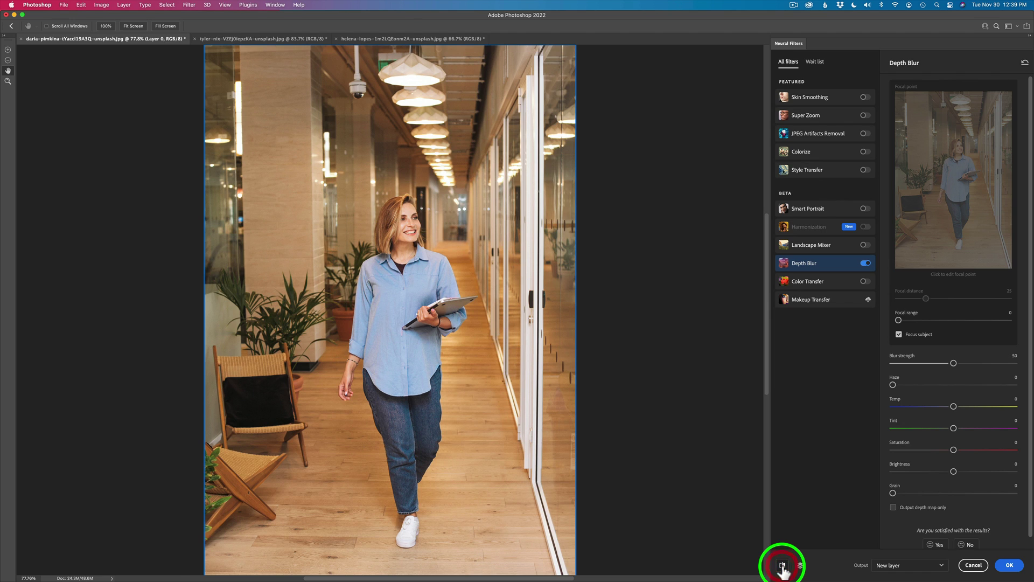
{"action": "left_click", "coordinate": [782, 566]}
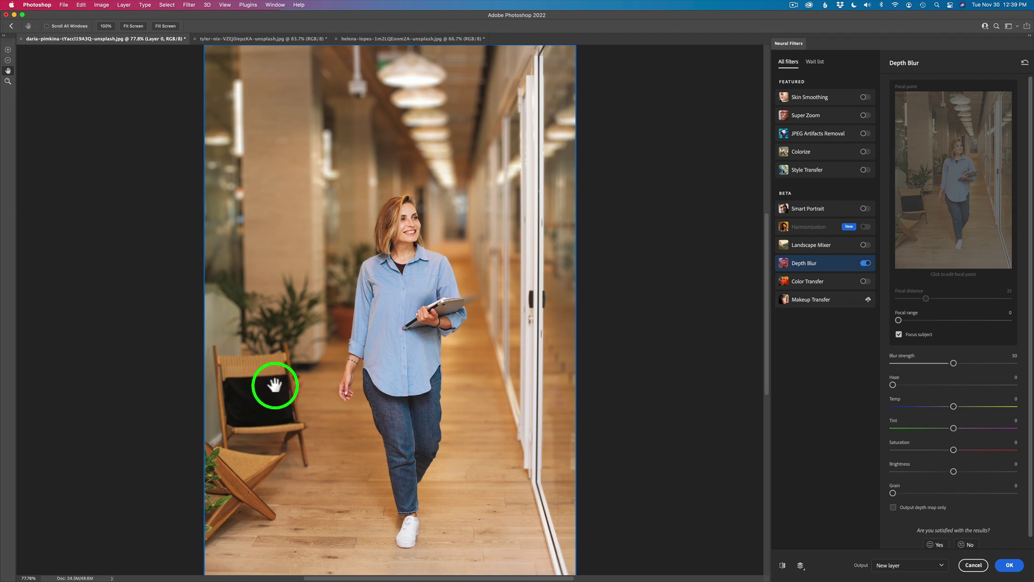
Step: Set the Depth Blur focal range to 45 and the blur strength to 72
{"action": "left_click_drag", "start_coordinate": [898, 321], "coordinate": [948, 322]}
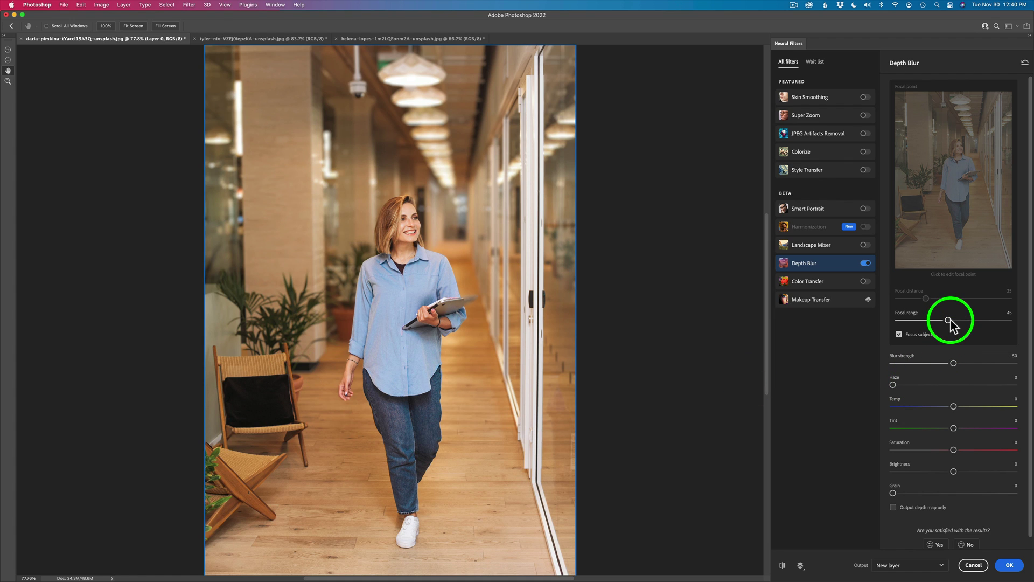
{"action": "left_click_drag", "start_coordinate": [954, 363], "coordinate": [981, 363]}
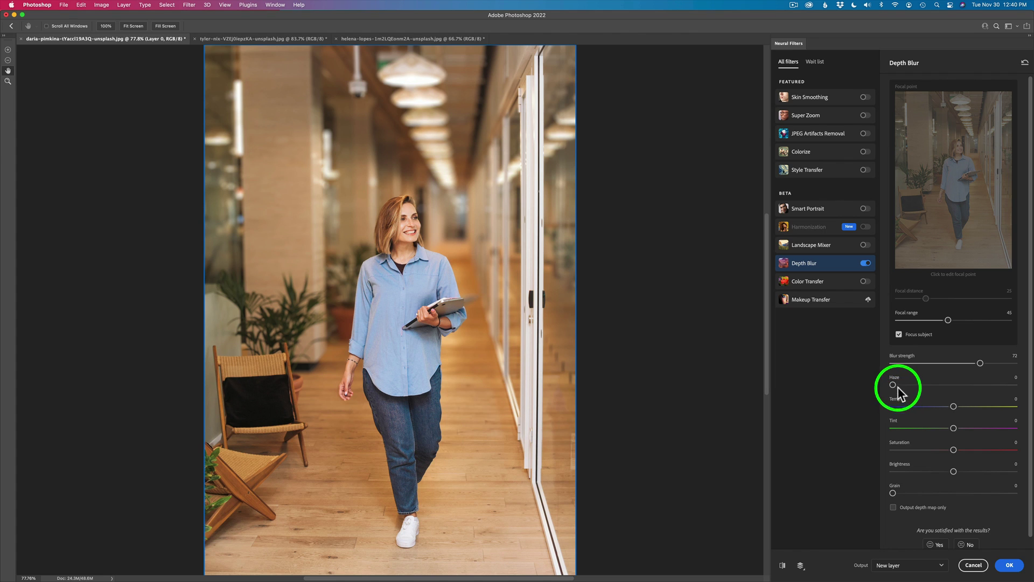
Step: Try a Haze value of 66 and return Haze to 0
{"action": "left_click_drag", "start_coordinate": [894, 384], "coordinate": [974, 386]}
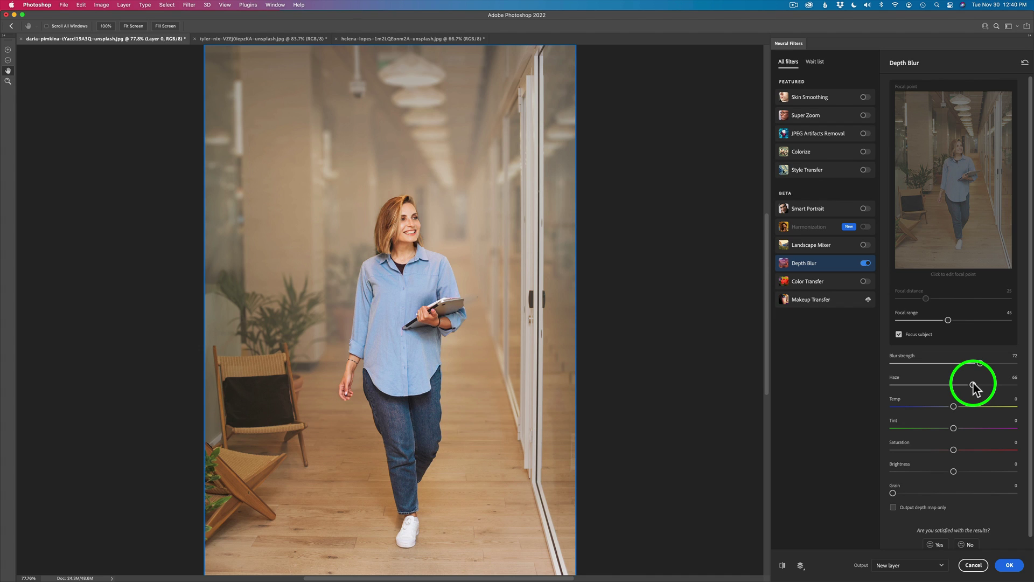
{"action": "left_click_drag", "start_coordinate": [974, 385], "coordinate": [861, 383]}
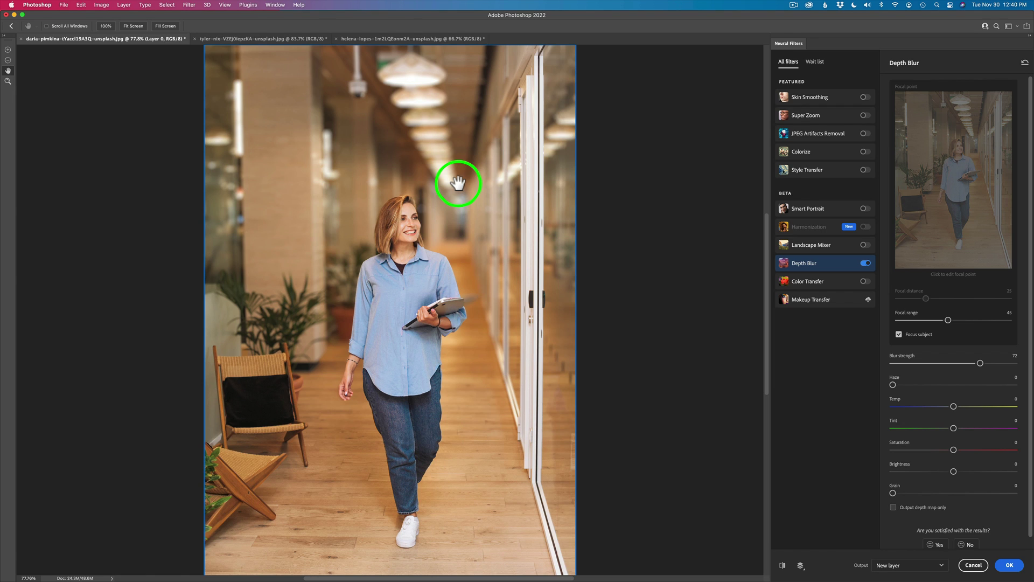
Step: Add grain to the blurred hallway background, checking it up close and settling on a Grain value of 16
{"action": "left_click_drag", "start_coordinate": [893, 493], "coordinate": [930, 492]}
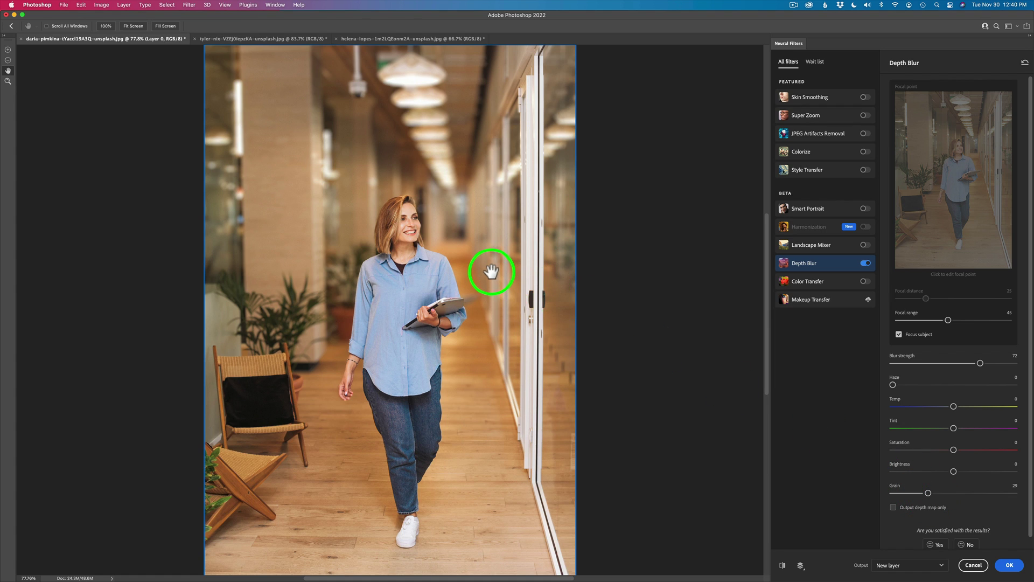
{"action": "scroll", "coordinate": [454, 234], "scroll_direction": "up", "scroll_amount": 5}
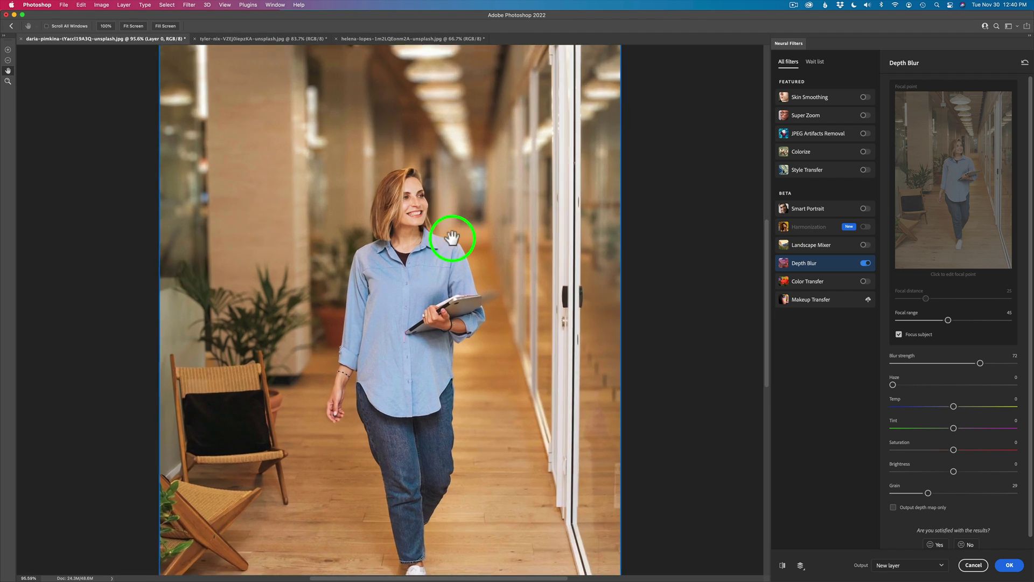
{"action": "scroll", "coordinate": [452, 237], "scroll_direction": "up", "scroll_amount": 3}
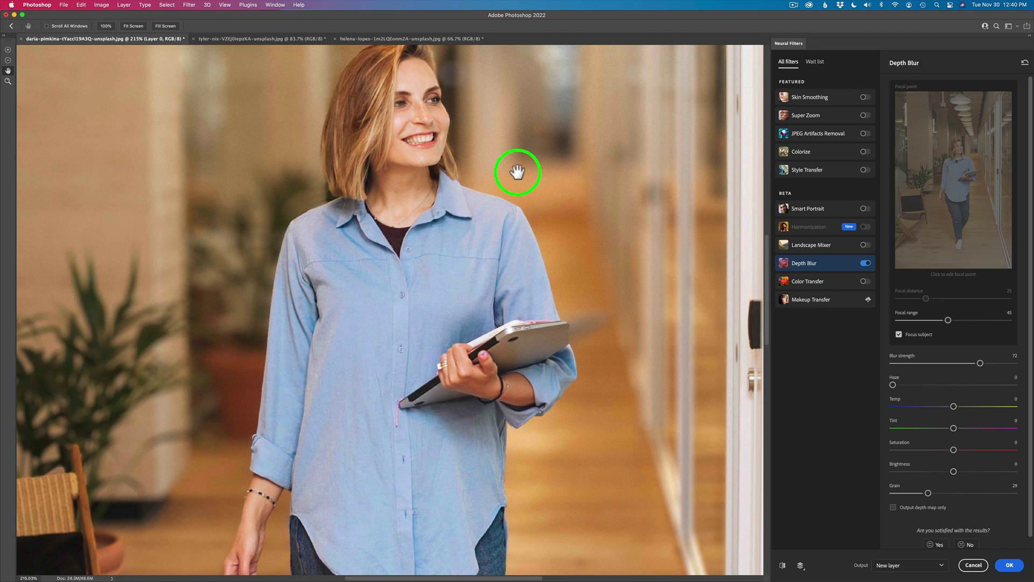
{"action": "left_click_drag", "start_coordinate": [928, 493], "coordinate": [912, 493]}
{"action": "key", "text": "super+0"}
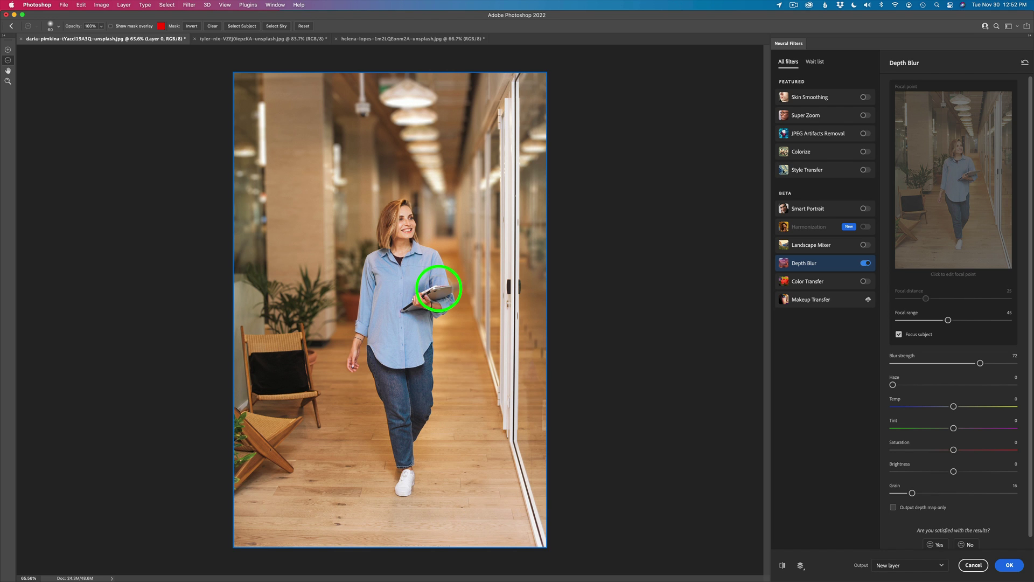
Step: Paint over the laptop's blurred outer corner on the filter mask with a size 20 brush to bring it back into focus
{"action": "scroll", "coordinate": [438, 288], "scroll_direction": "up", "scroll_amount": 5}
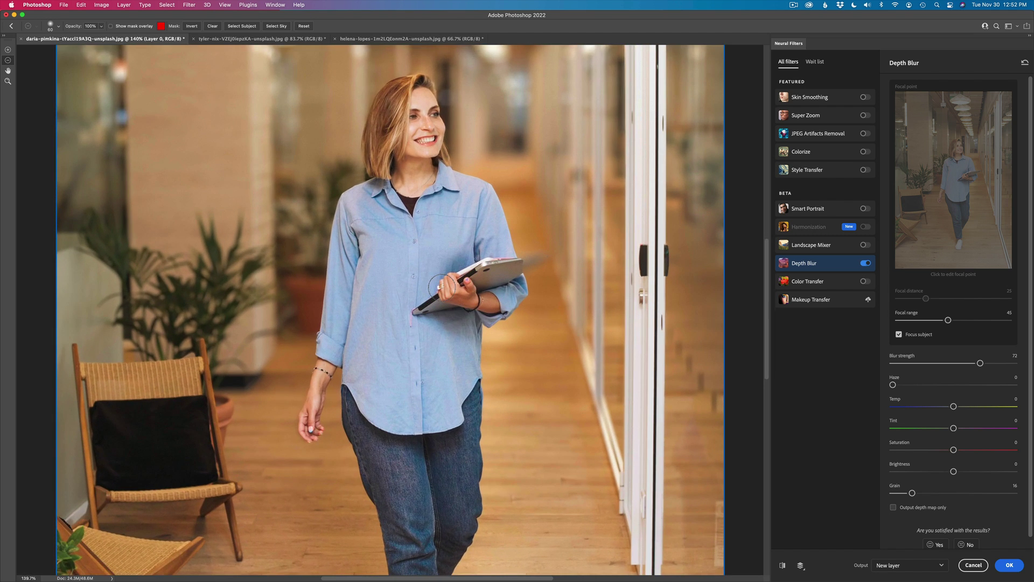
{"action": "scroll", "coordinate": [442, 285], "scroll_direction": "up", "scroll_amount": 4}
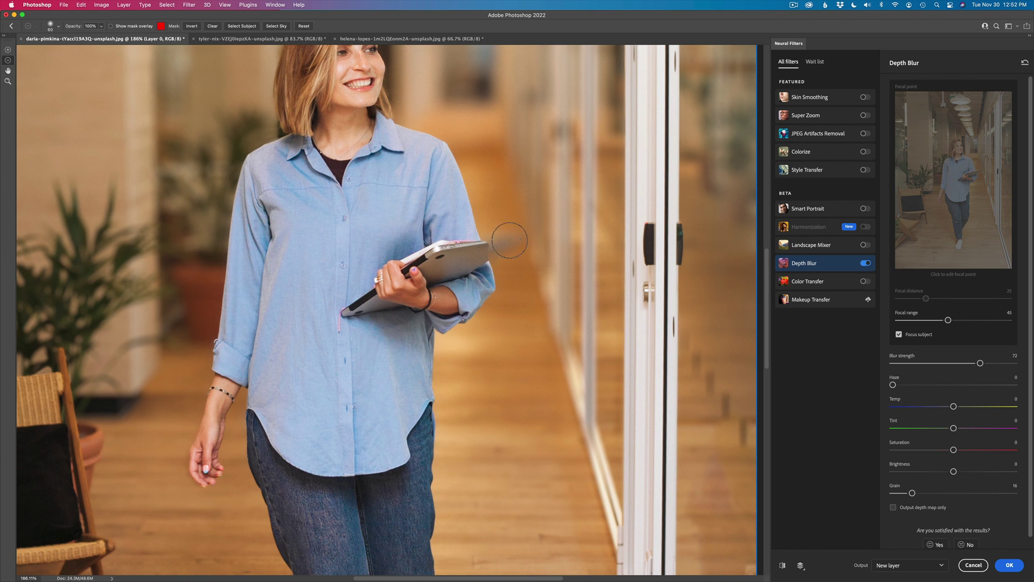
{"action": "left_click", "coordinate": [8, 60]}
{"action": "key", "text": "bracketleft"}
{"action": "key", "text": "bracketleft"}
{"action": "key", "text": "bracketleft"}
{"action": "key", "text": "bracketleft"}
{"action": "key", "text": "bracketleft"}
{"action": "key", "text": "bracketleft"}
{"action": "key", "text": "bracketleft"}
{"action": "key", "text": "bracketleft"}
{"action": "mouse_move", "coordinate": [531, 267]}
{"action": "left_mouse_down"}
{"action": "mouse_move", "coordinate": [483, 245]}
{"action": "mouse_move", "coordinate": [514, 237]}
{"action": "mouse_move", "coordinate": [483, 256]}
{"action": "left_mouse_up"}
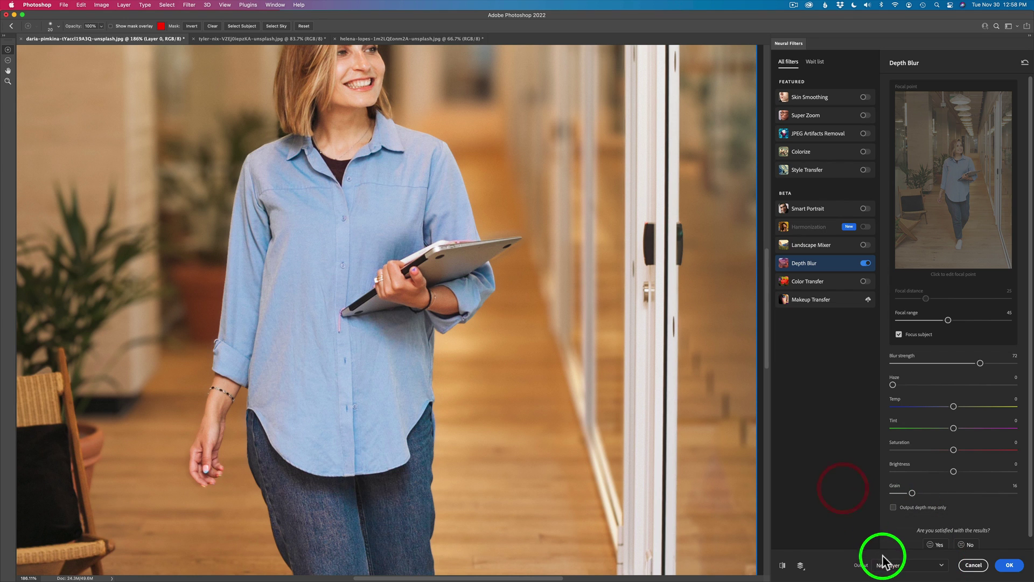
Step: Apply the Depth Blur to a new layer and toggle that layer's visibility to compare before and after
{"action": "left_click", "coordinate": [1009, 564]}
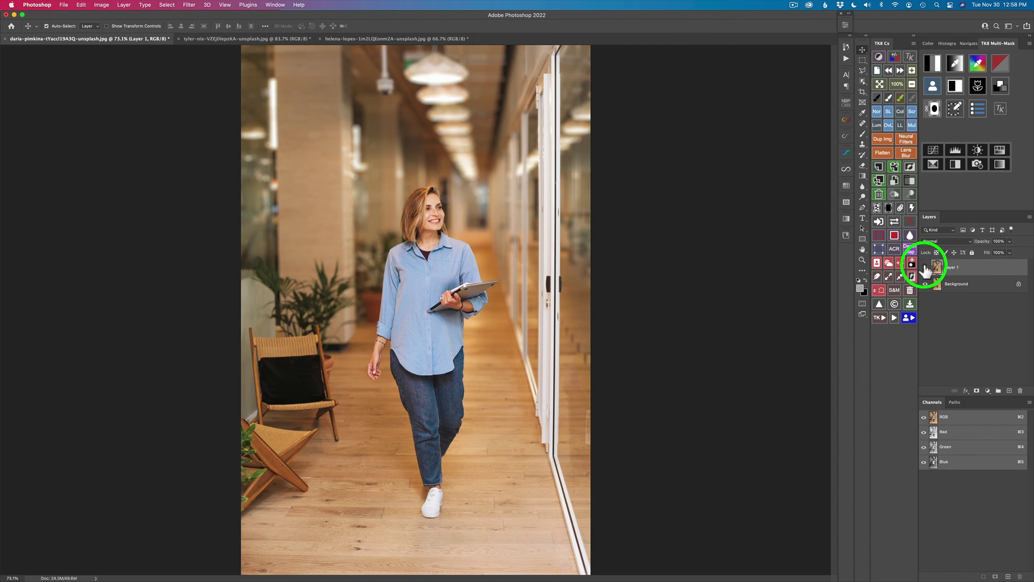
{"action": "left_click", "coordinate": [926, 269]}
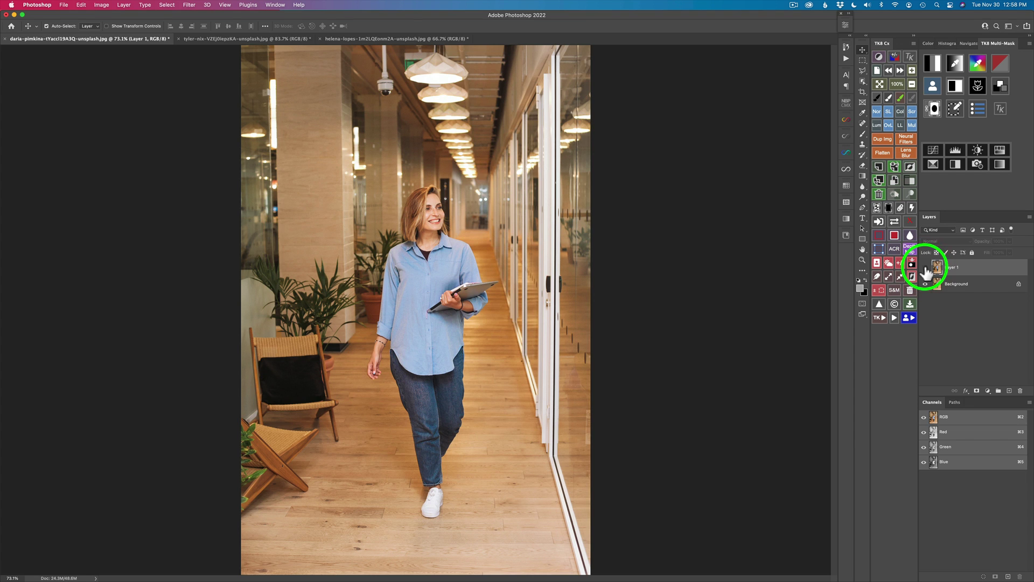
{"action": "left_click", "coordinate": [926, 269]}
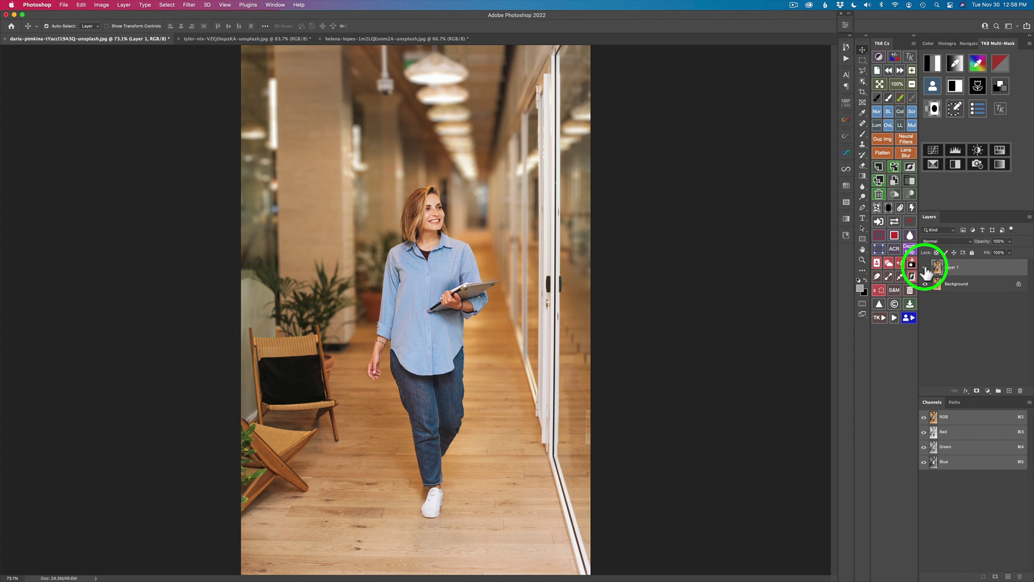
{"action": "left_click", "coordinate": [925, 269]}
{"action": "left_click", "coordinate": [926, 268]}
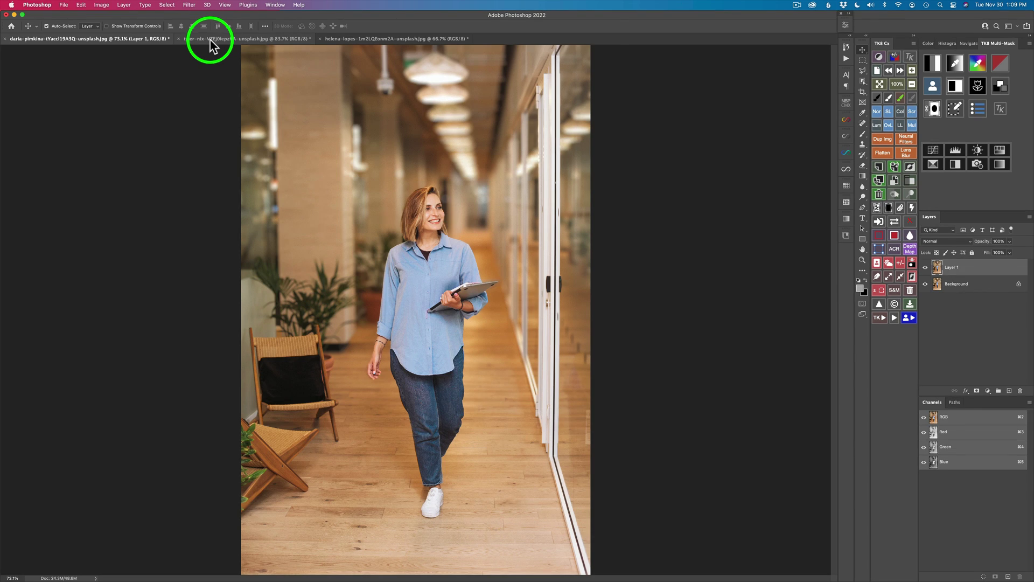
Step: Enable the Depth Blur neural filter on the street crossing photo and turn on Focus subject
{"action": "left_click", "coordinate": [209, 39]}
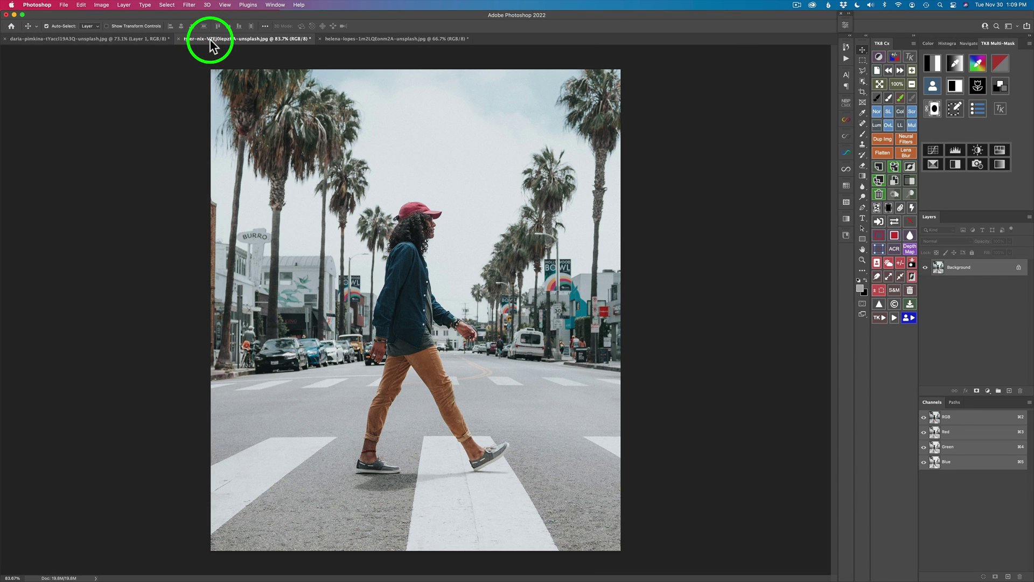
{"action": "left_click", "coordinate": [189, 4]}
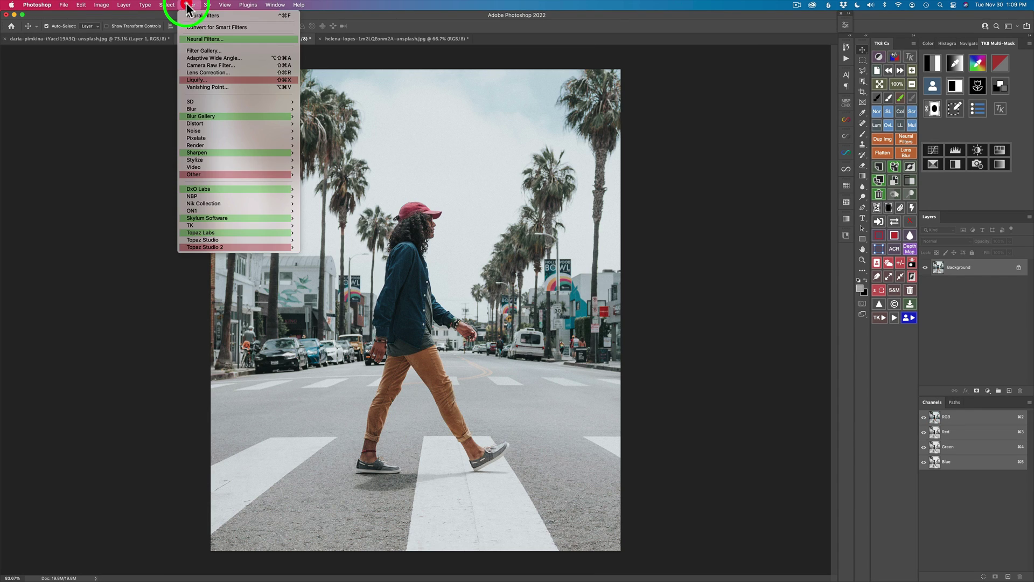
{"action": "left_click", "coordinate": [203, 39]}
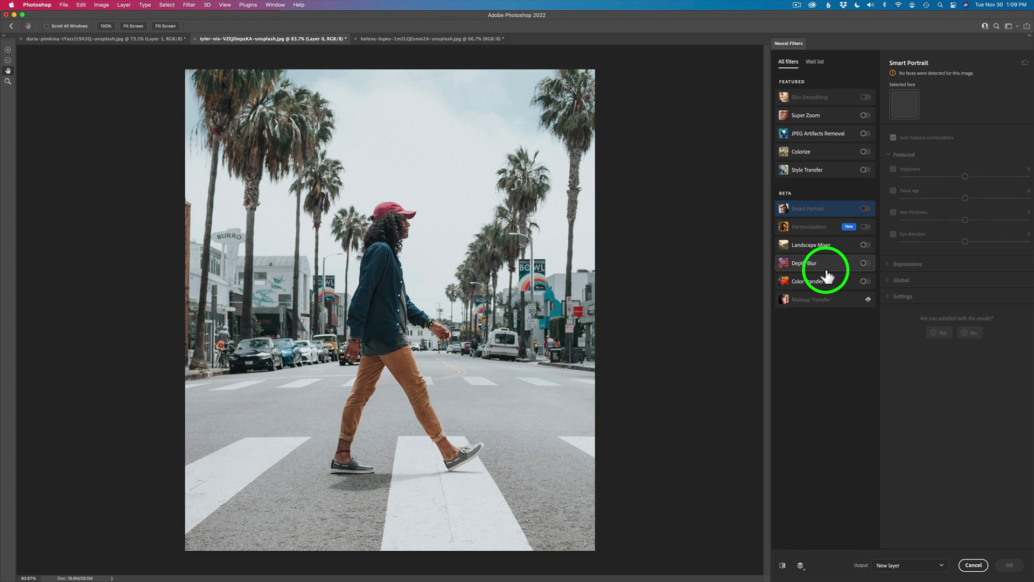
{"action": "left_click", "coordinate": [865, 264]}
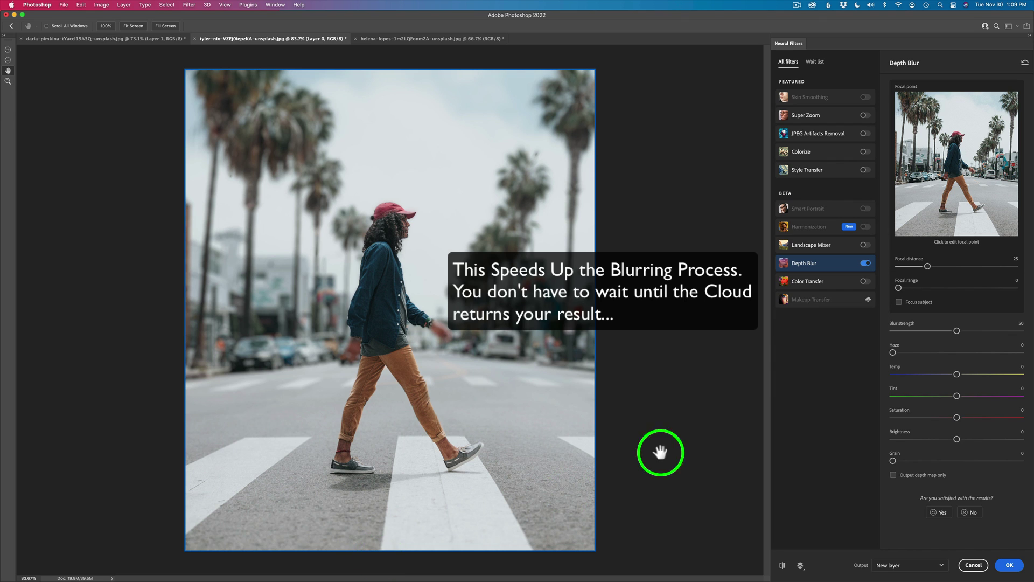
{"action": "left_click", "coordinate": [899, 303]}
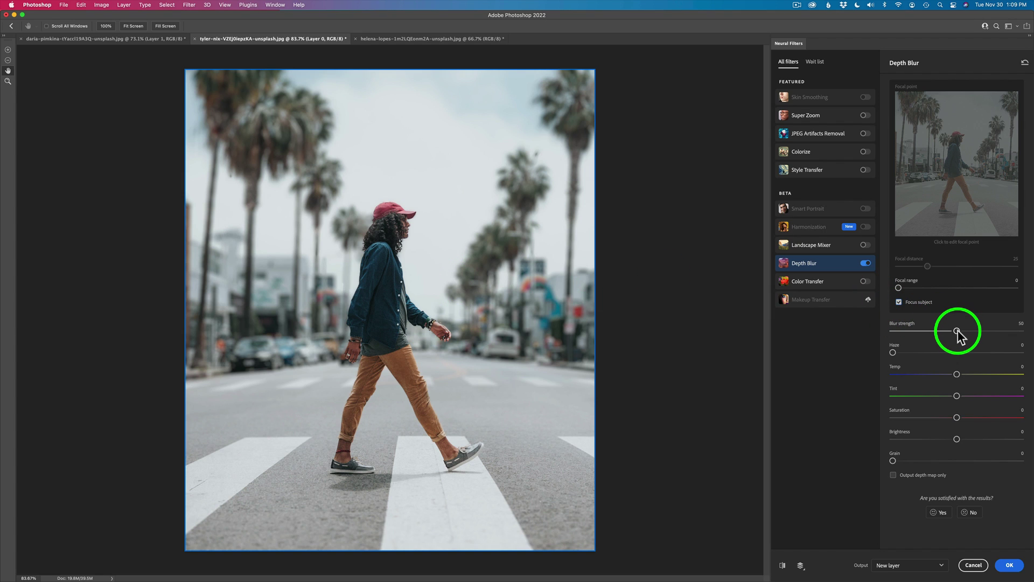
Step: Set the blur strength to 74 and compare the blurred street with the original up close around the walker
{"action": "left_click_drag", "start_coordinate": [957, 332], "coordinate": [990, 335]}
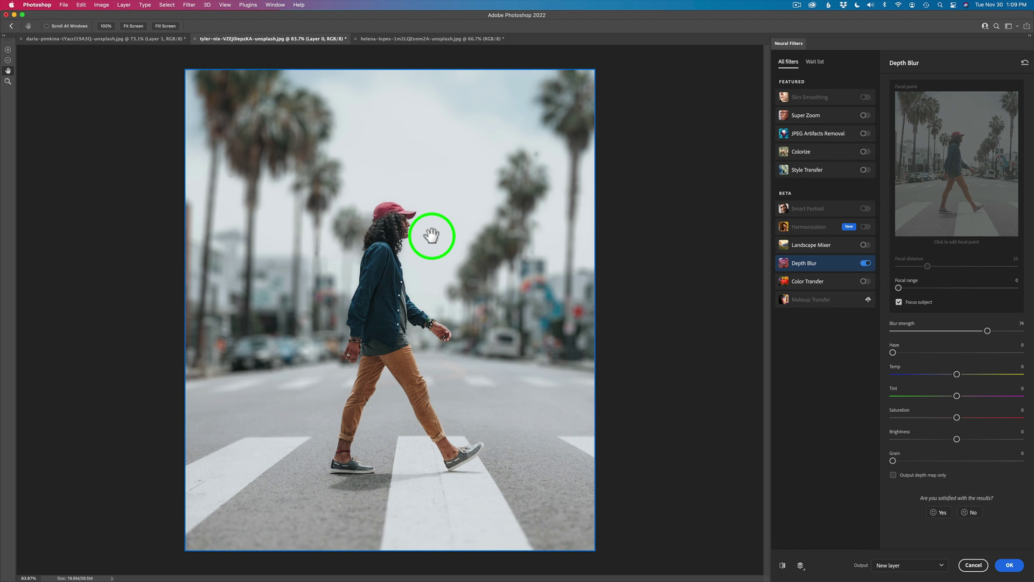
{"action": "scroll", "coordinate": [432, 235], "scroll_direction": "up", "scroll_amount": 6}
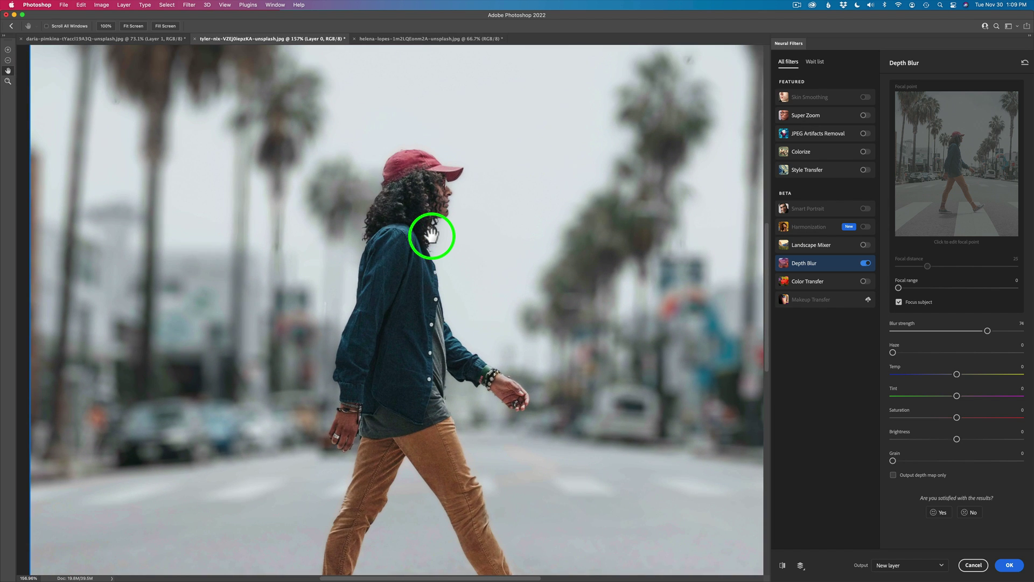
{"action": "scroll", "coordinate": [431, 235], "scroll_direction": "down", "scroll_amount": 5}
{"action": "scroll", "coordinate": [431, 235], "scroll_direction": "up", "scroll_amount": 5}
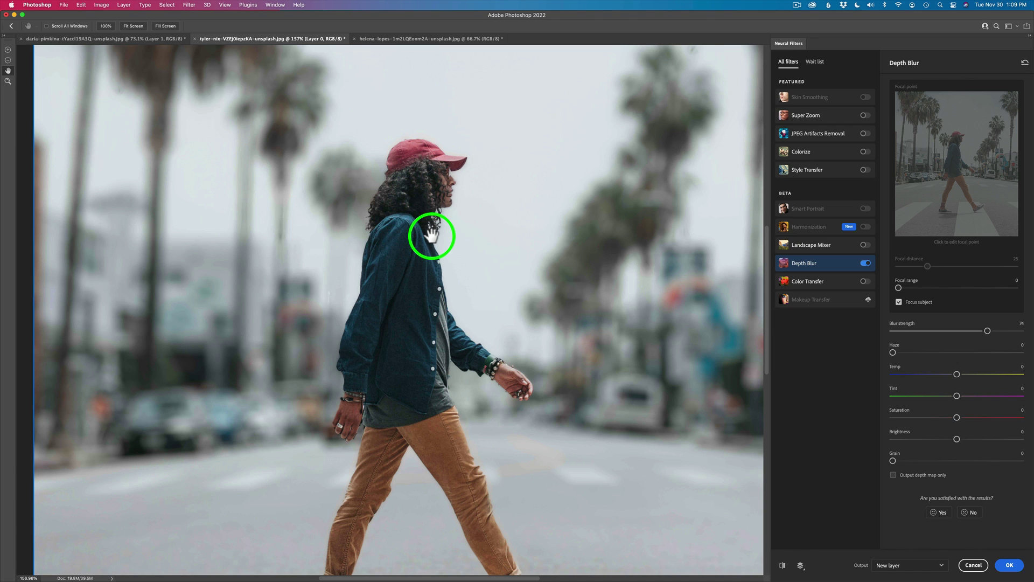
{"action": "left_click", "coordinate": [782, 565]}
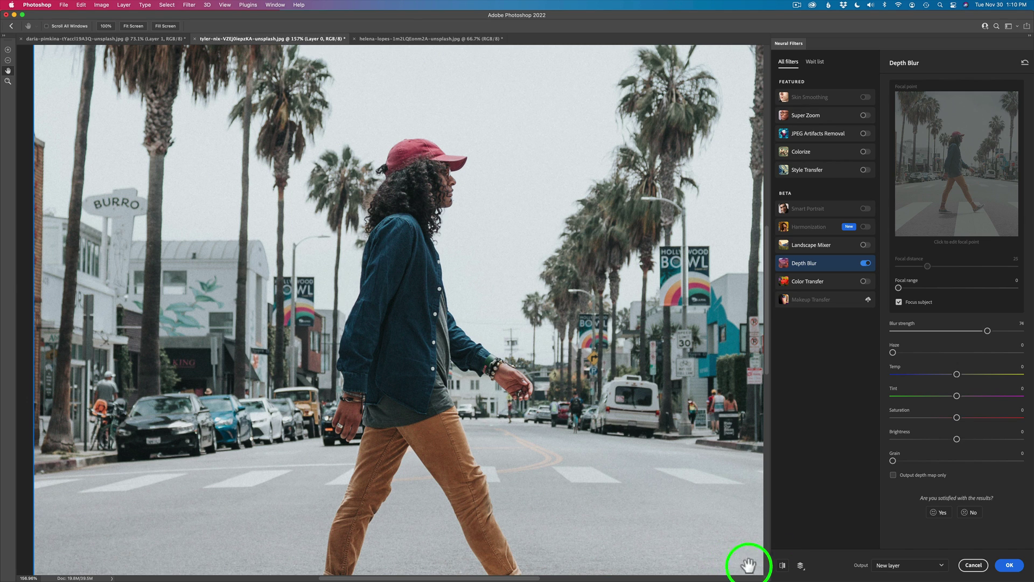
{"action": "left_click", "coordinate": [782, 565]}
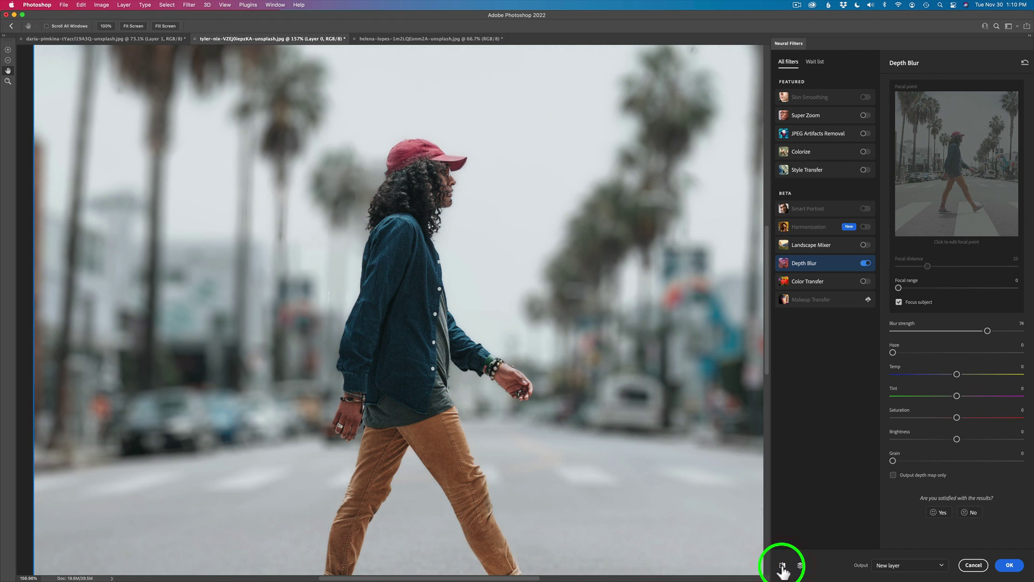
Step: Remove the blur behind the walker's red cap on the filter mask with a much smaller brush and switch to adding to the mask
{"action": "left_click", "coordinate": [8, 59]}
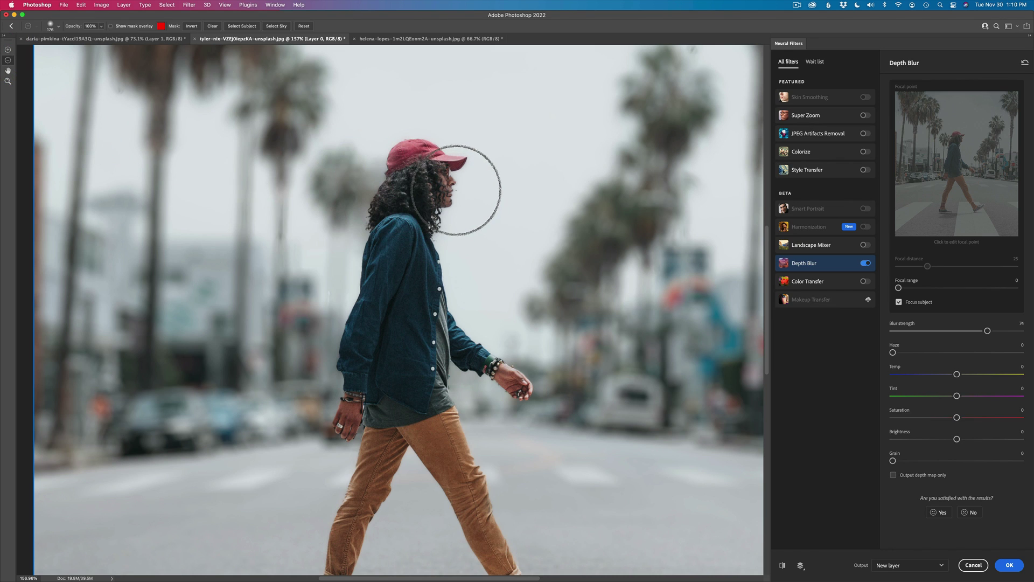
{"action": "key", "text": "bracketleft"}
{"action": "key", "text": "bracketleft"}
{"action": "key", "text": "bracketleft"}
{"action": "key", "text": "bracketleft"}
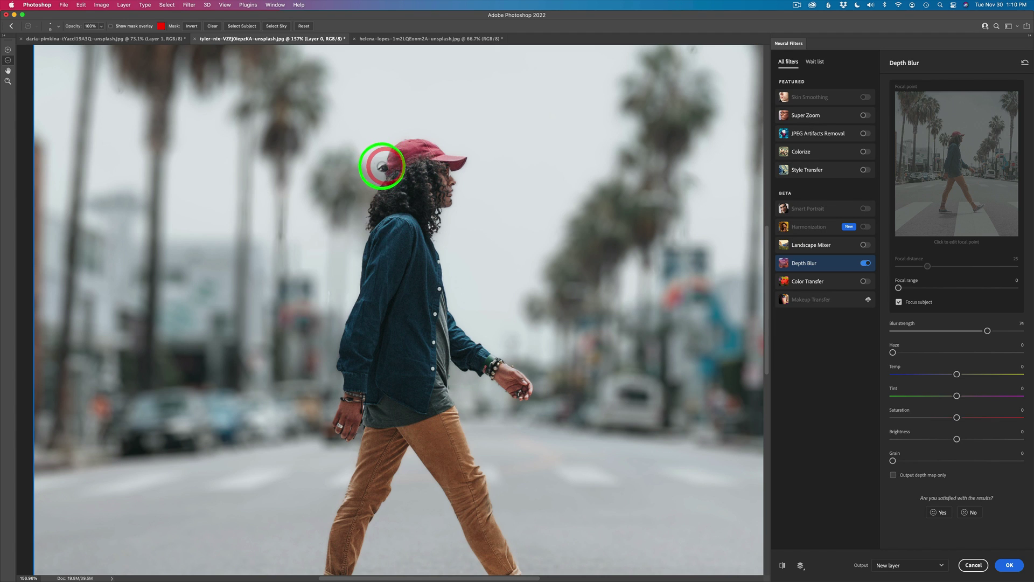
{"action": "left_click", "coordinate": [8, 49]}
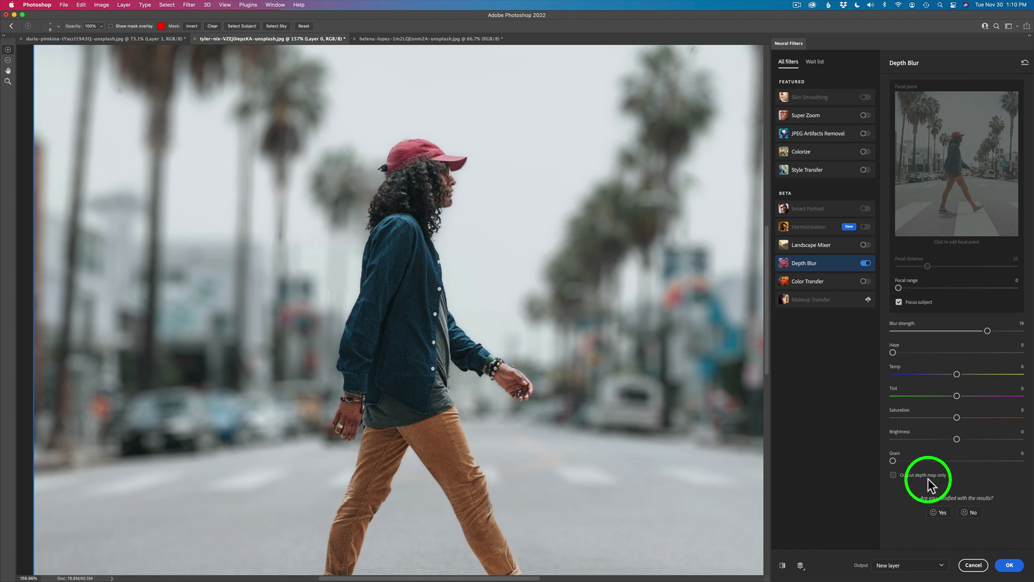
Step: Set the Depth Blur grain to 12 for the street crossing photo
{"action": "left_click_drag", "start_coordinate": [893, 460], "coordinate": [907, 461]}
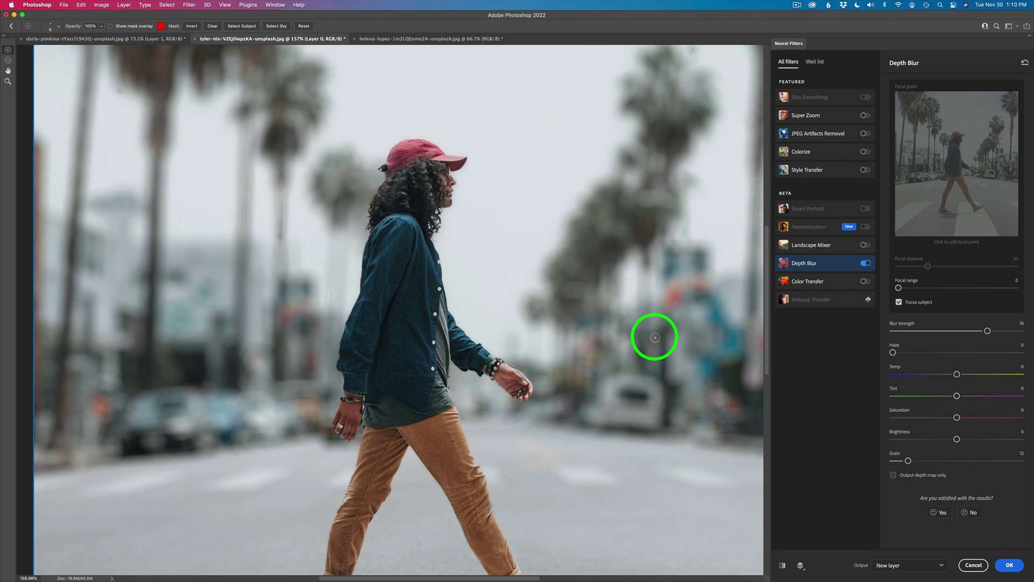
{"action": "key", "text": "super+0"}
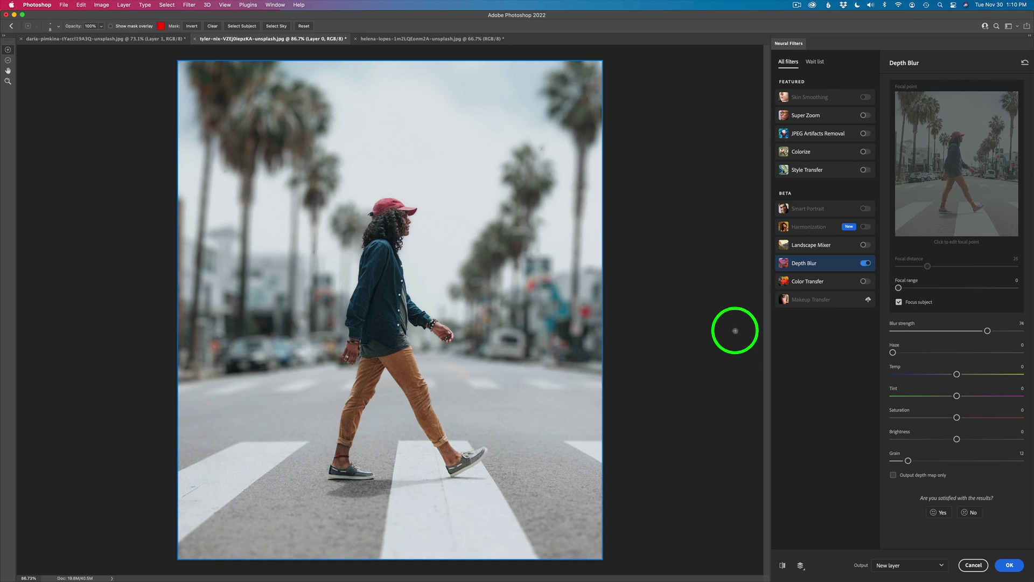
Step: Turn off Focus subject, place a focal point on the walker's torso and turn Focus subject back on
{"action": "left_click", "coordinate": [898, 302]}
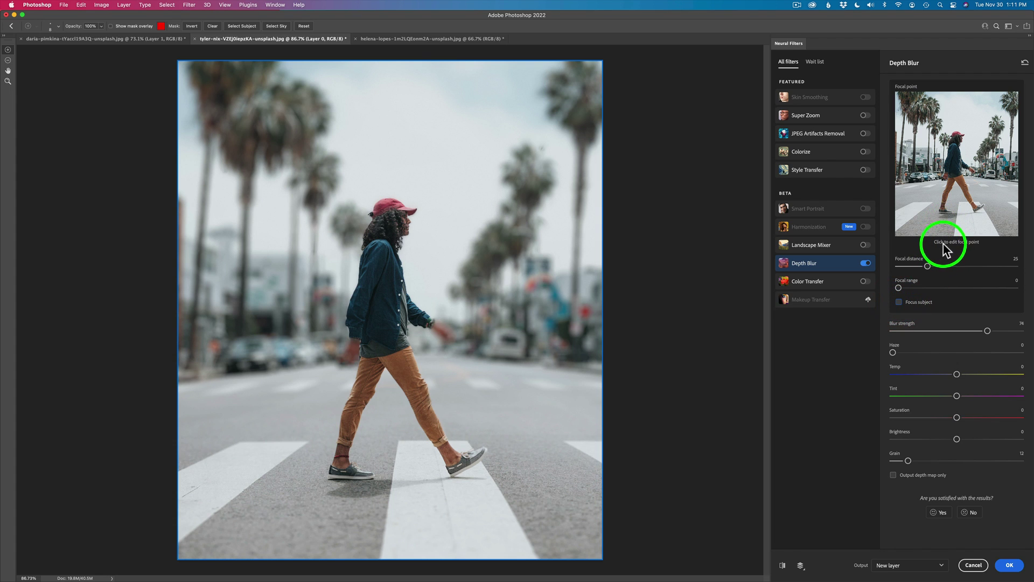
{"action": "left_click", "coordinate": [956, 155]}
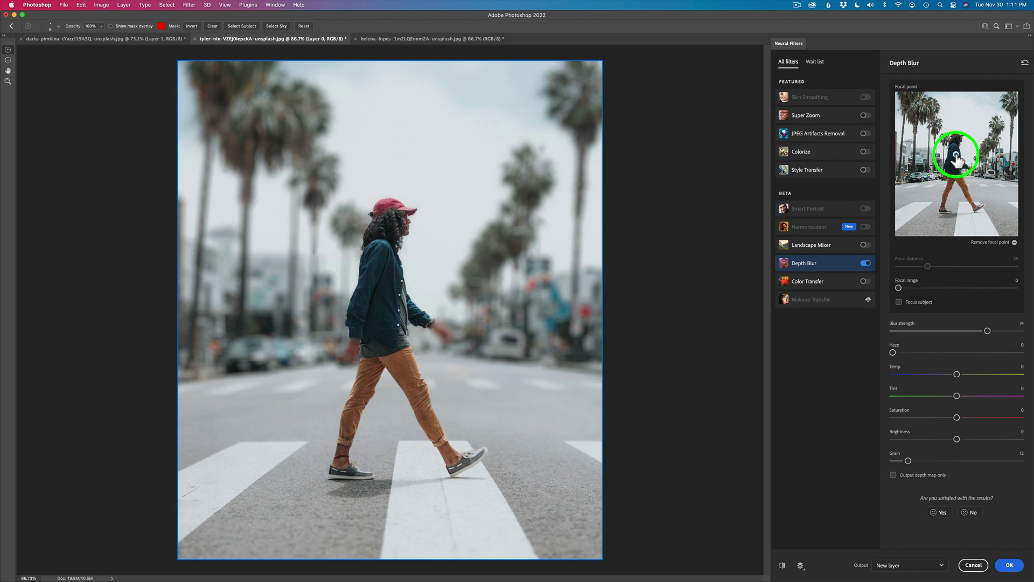
{"action": "left_click", "coordinate": [899, 303]}
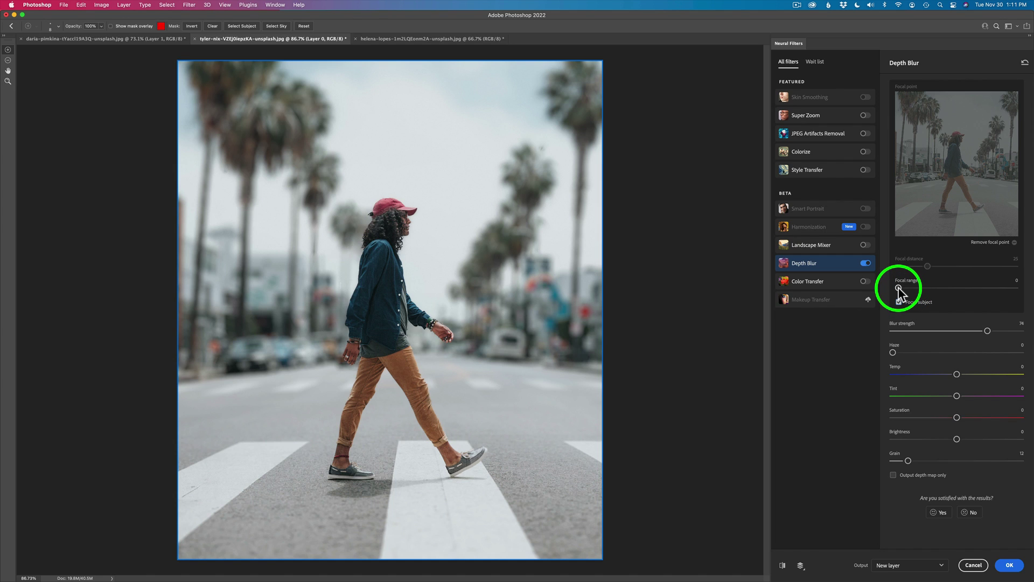
Step: Try different focal ranges for the street background and set the focal range to 54
{"action": "left_click_drag", "start_coordinate": [900, 289], "coordinate": [959, 291]}
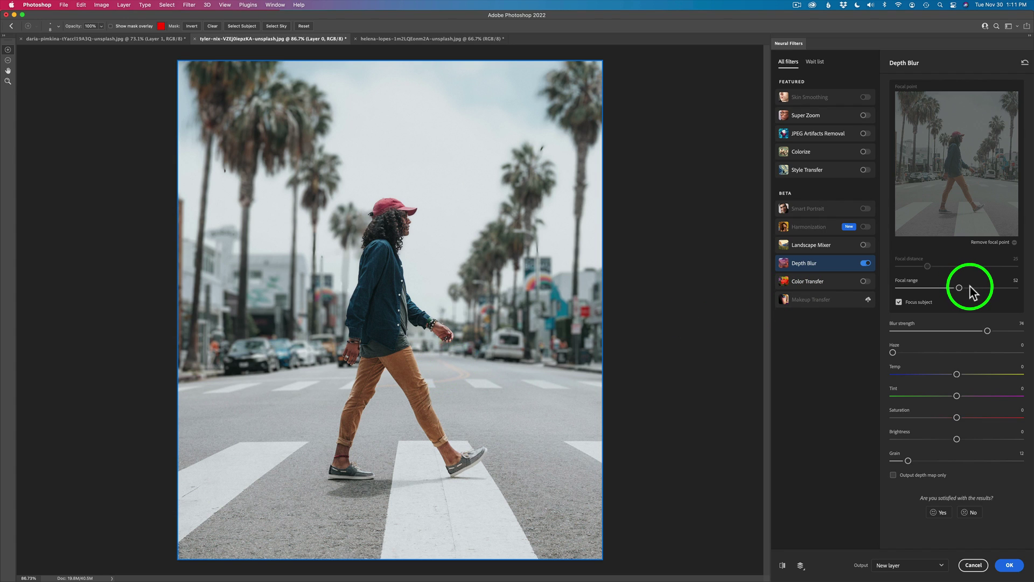
{"action": "left_click_drag", "start_coordinate": [959, 288], "coordinate": [947, 289]}
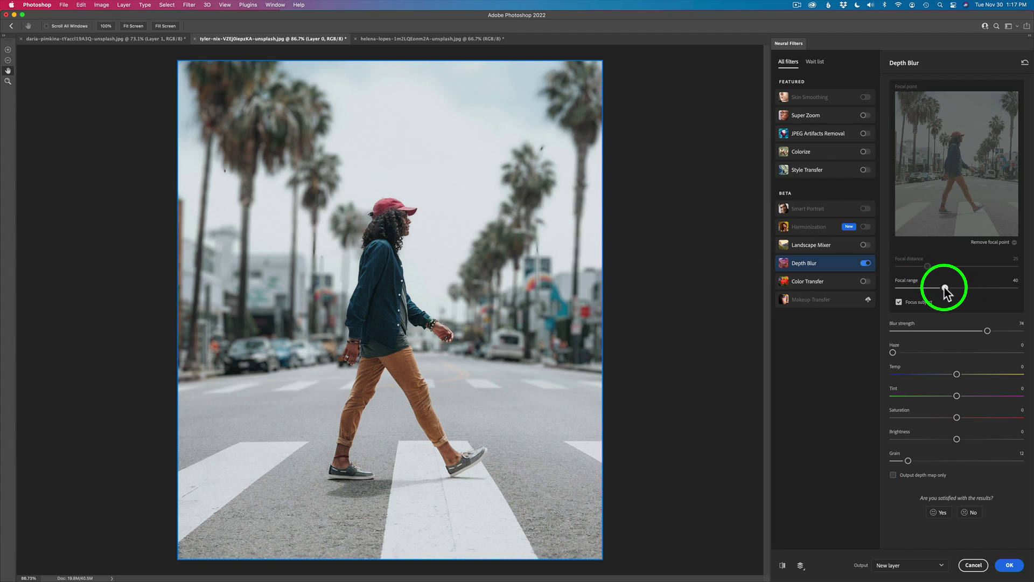
{"action": "left_click_drag", "start_coordinate": [946, 291], "coordinate": [963, 291]}
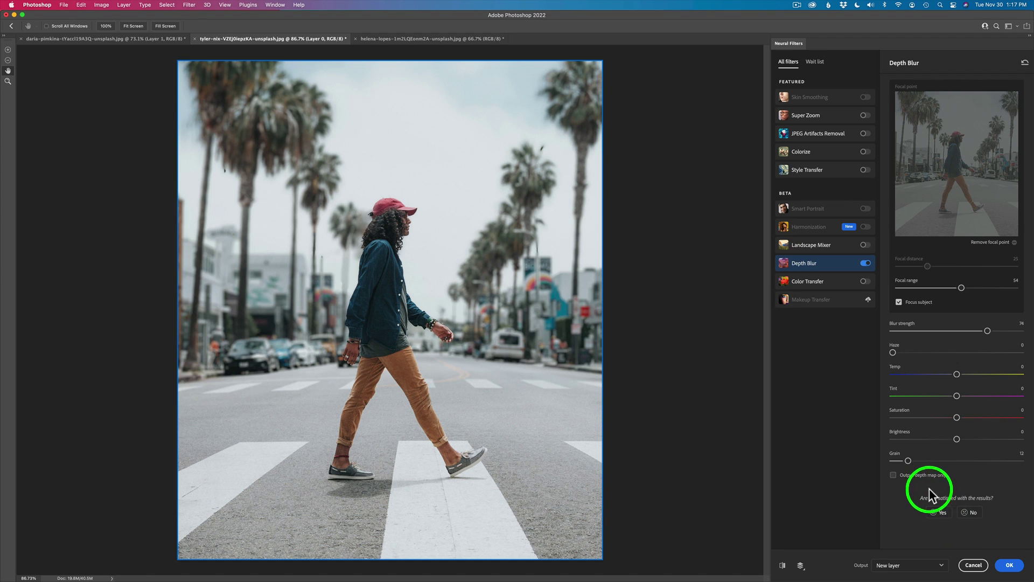
Step: Preview the street photo's depth map alone and return to the blurred preview
{"action": "left_click", "coordinate": [893, 477]}
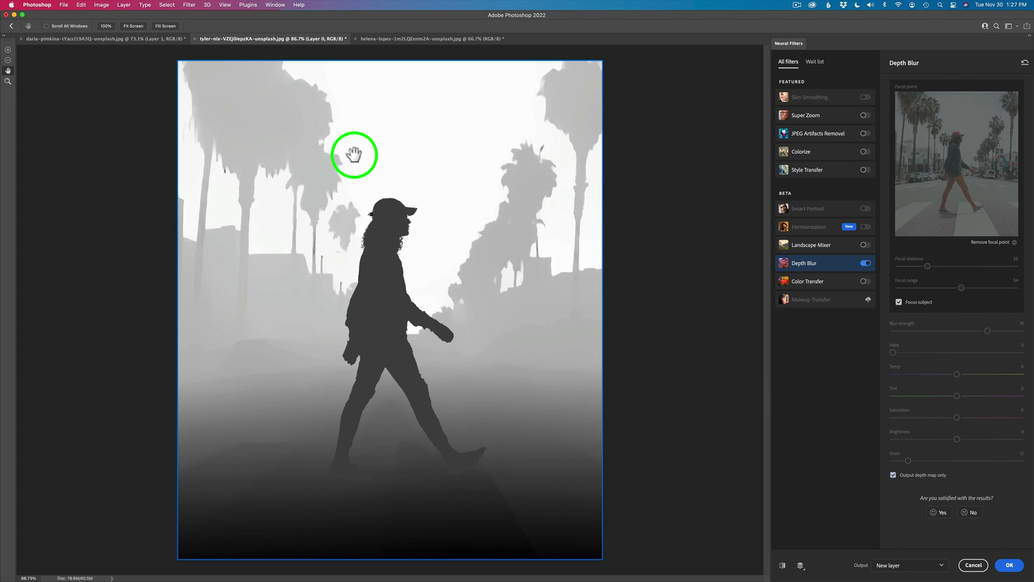
{"action": "left_click", "coordinate": [893, 475]}
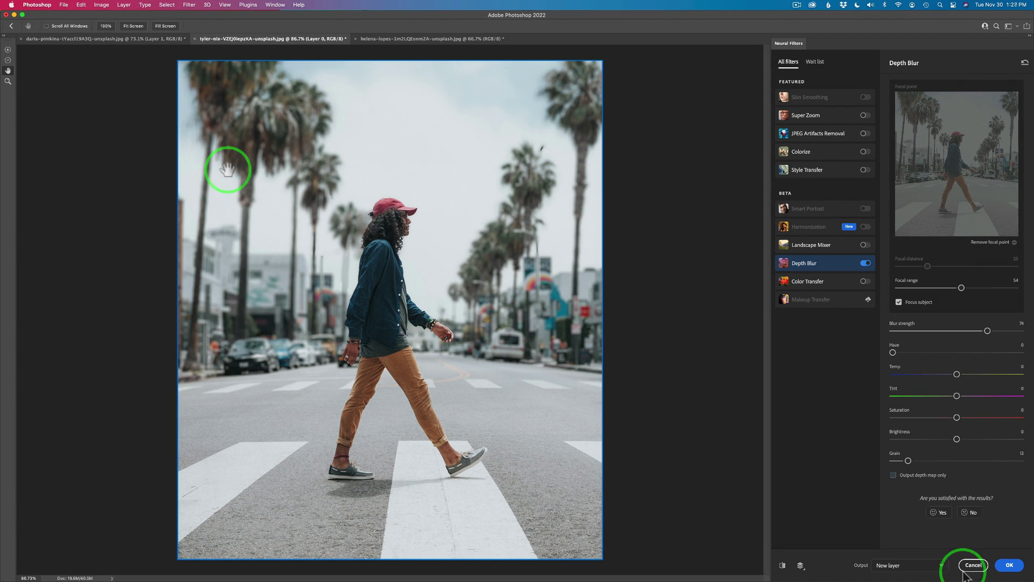
Step: Apply the street photo's Depth Blur to a new layer and toggle that layer's visibility to compare before and after
{"action": "left_click", "coordinate": [1009, 565]}
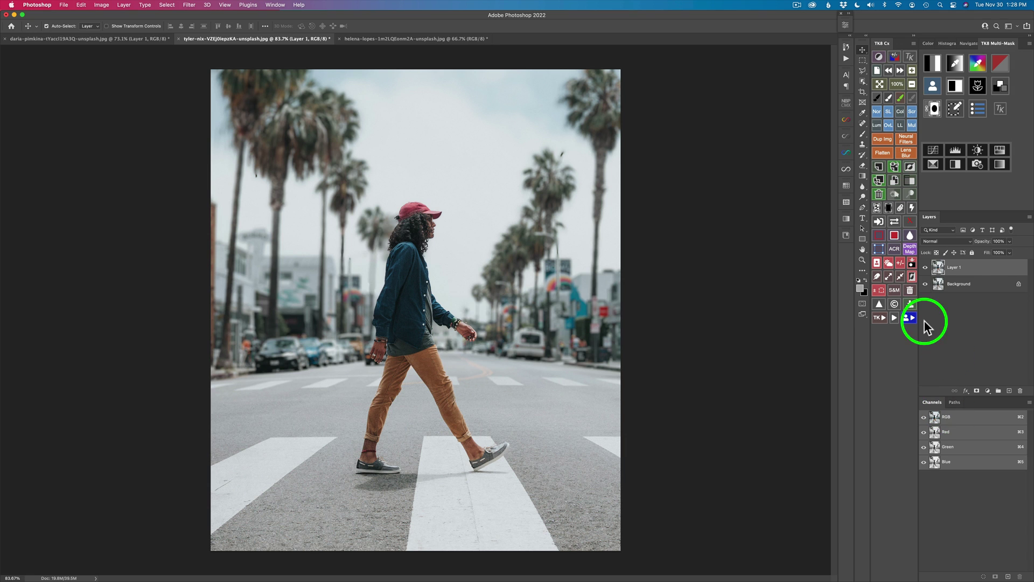
{"action": "left_click", "coordinate": [925, 267]}
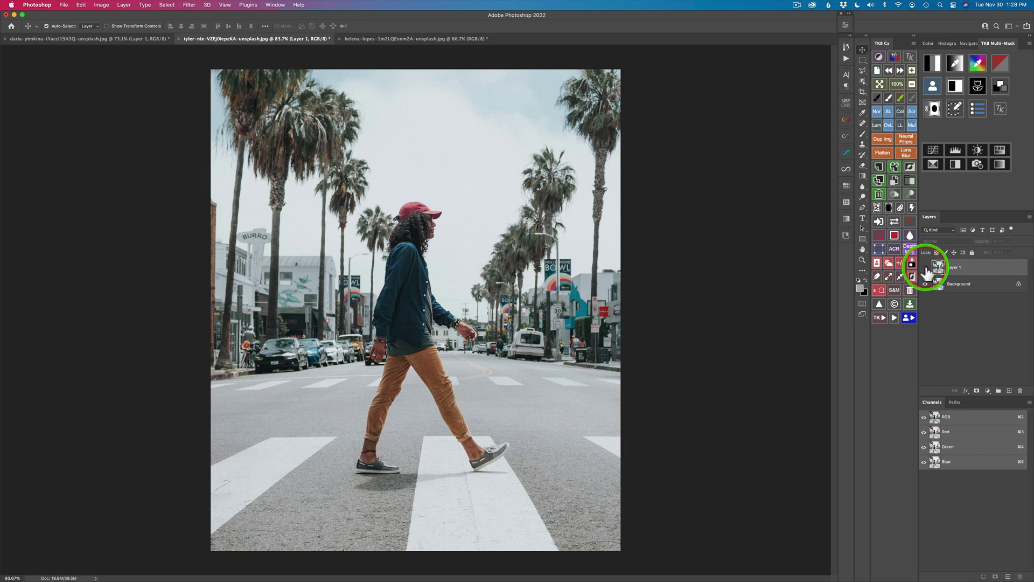
{"action": "left_click", "coordinate": [925, 267]}
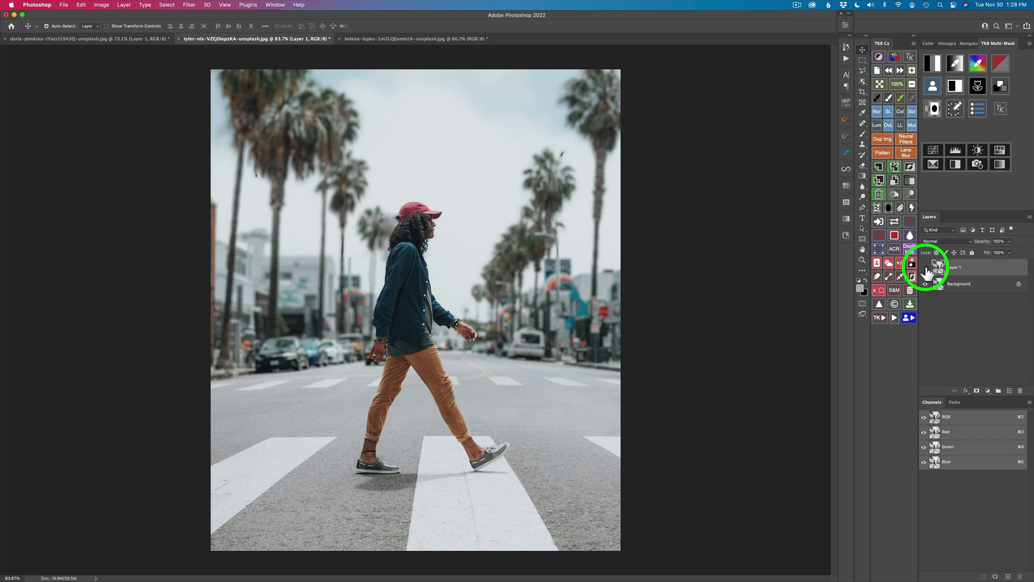
{"action": "left_click", "coordinate": [925, 267]}
{"action": "left_click", "coordinate": [925, 267]}
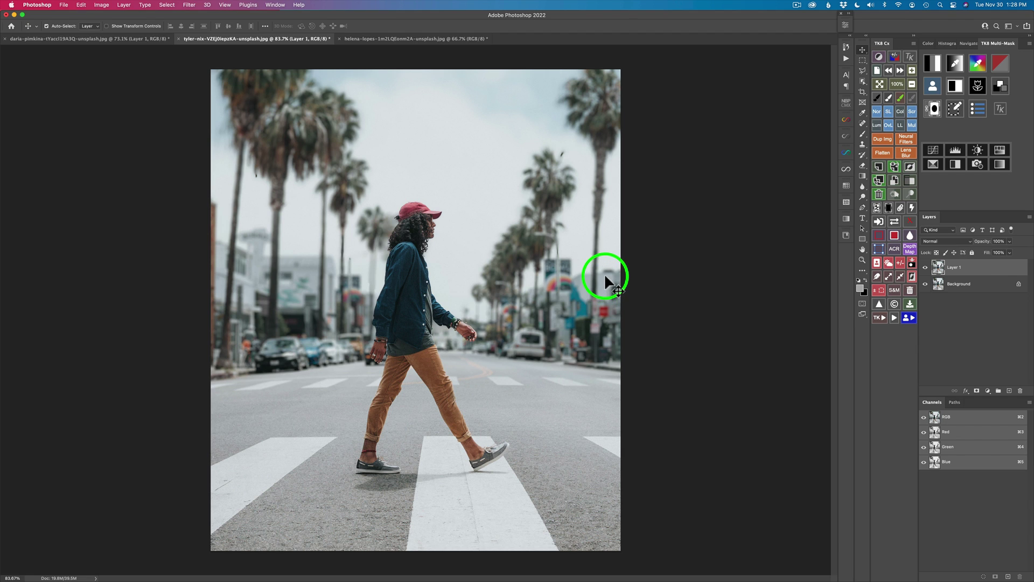
Step: Remove the two dark specks beside the palm trees with the Spot Healing Brush
{"action": "key", "text": "j"}
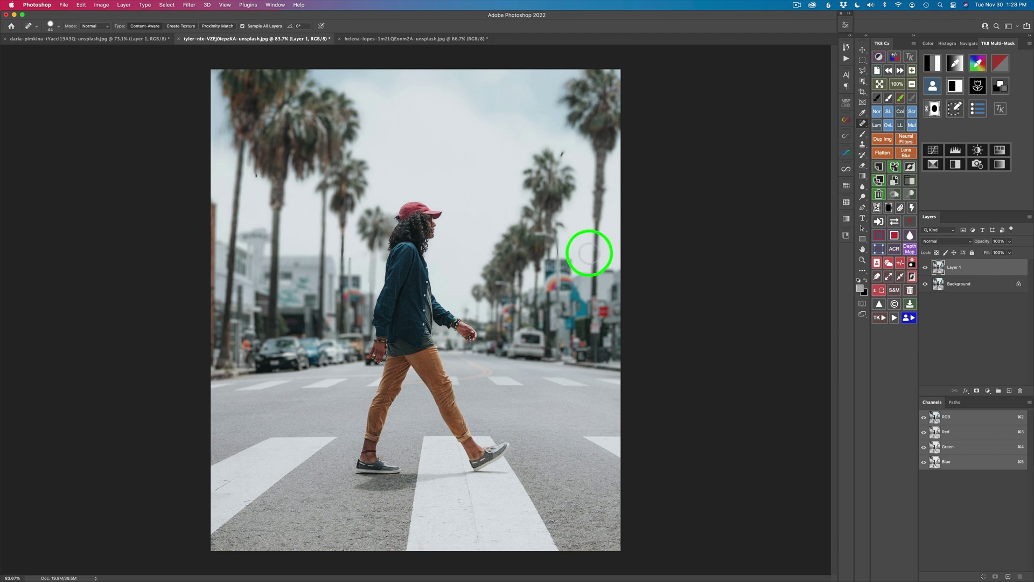
{"action": "left_click", "coordinate": [563, 154]}
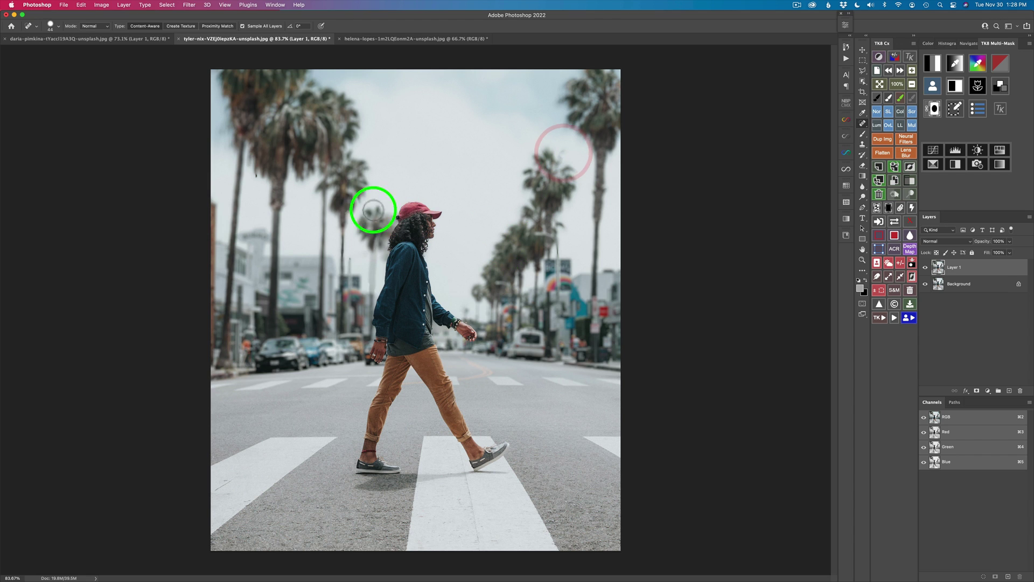
{"action": "left_click", "coordinate": [255, 176]}
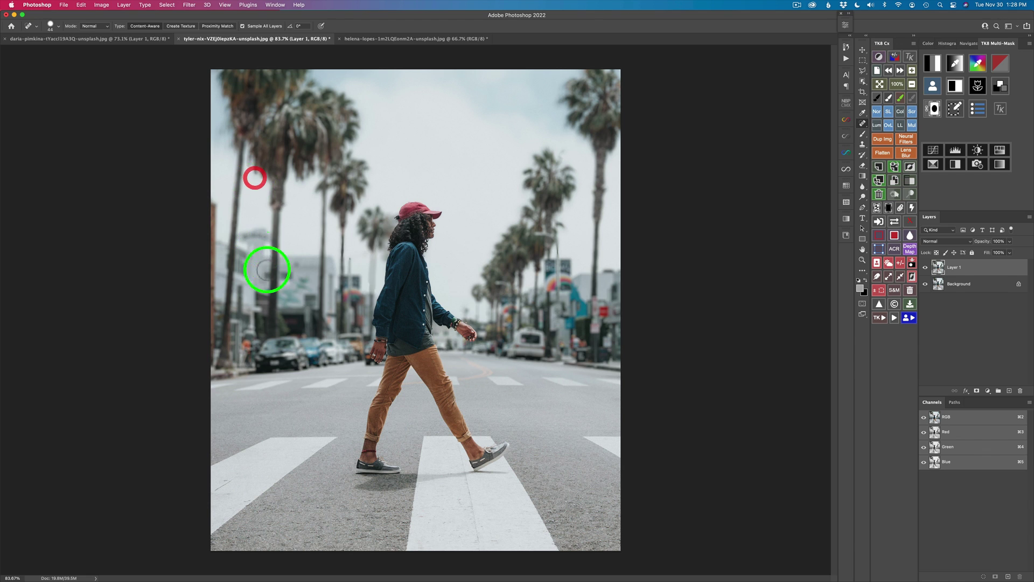
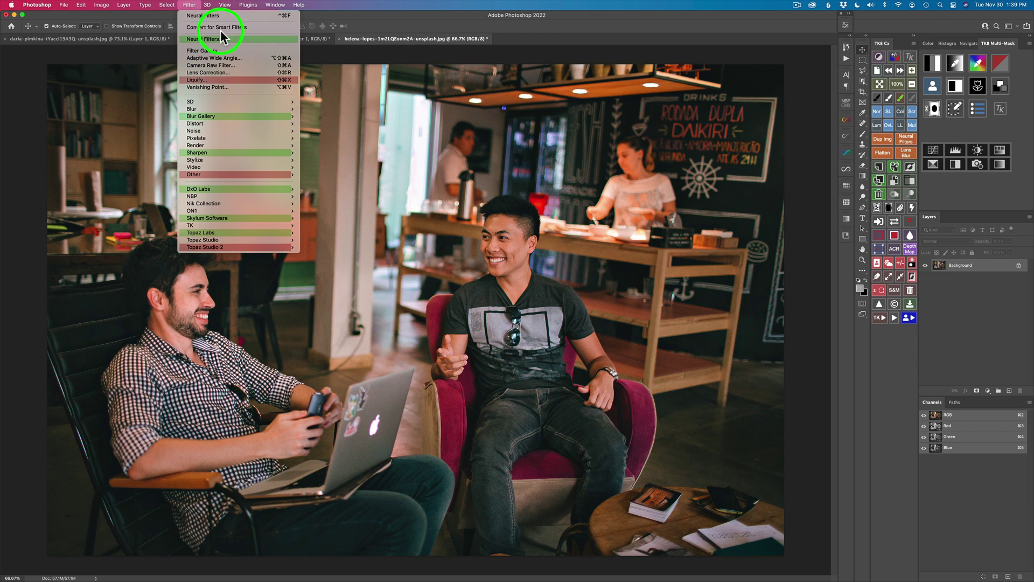
Step: Enable the Depth Blur neural filter on the café photo and preview its depth map alone
{"action": "left_click", "coordinate": [217, 39]}
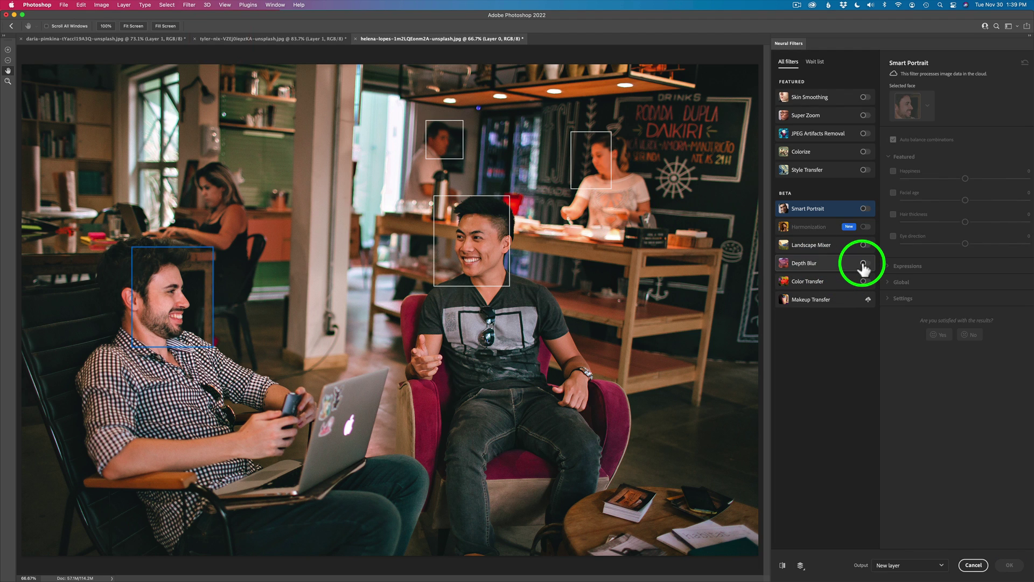
{"action": "left_click", "coordinate": [864, 264]}
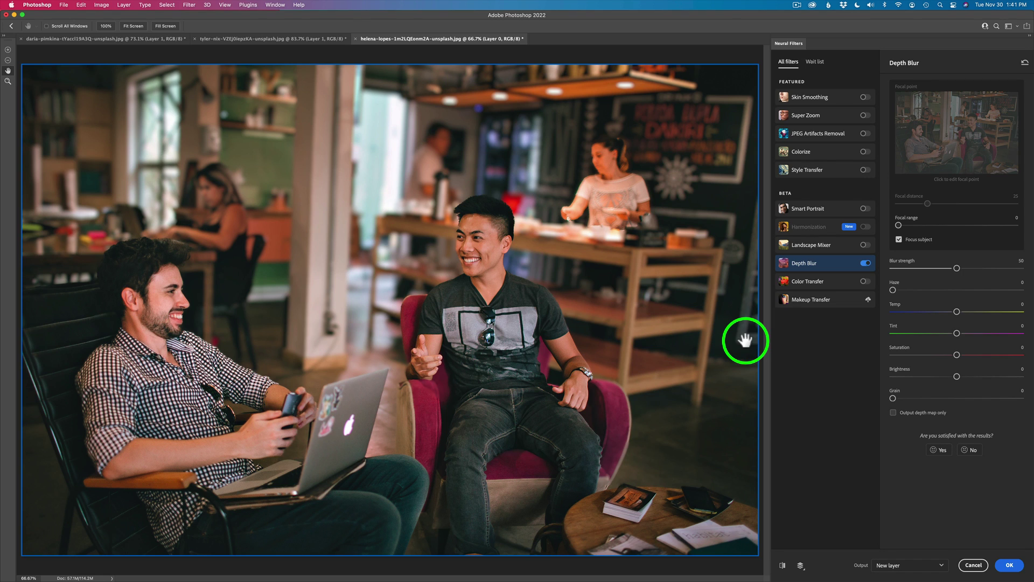
{"action": "left_click", "coordinate": [893, 414]}
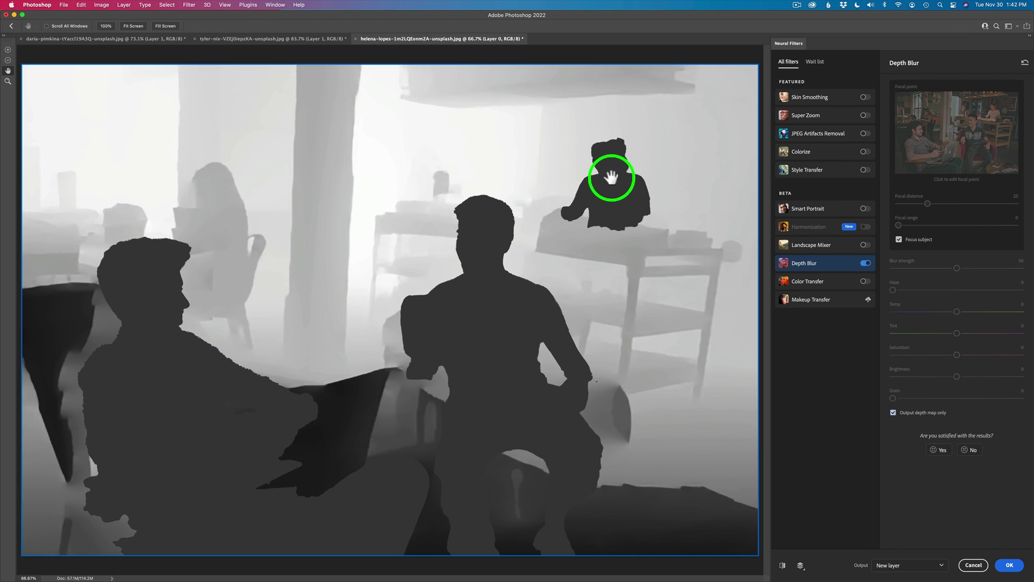
{"action": "left_click", "coordinate": [893, 413]}
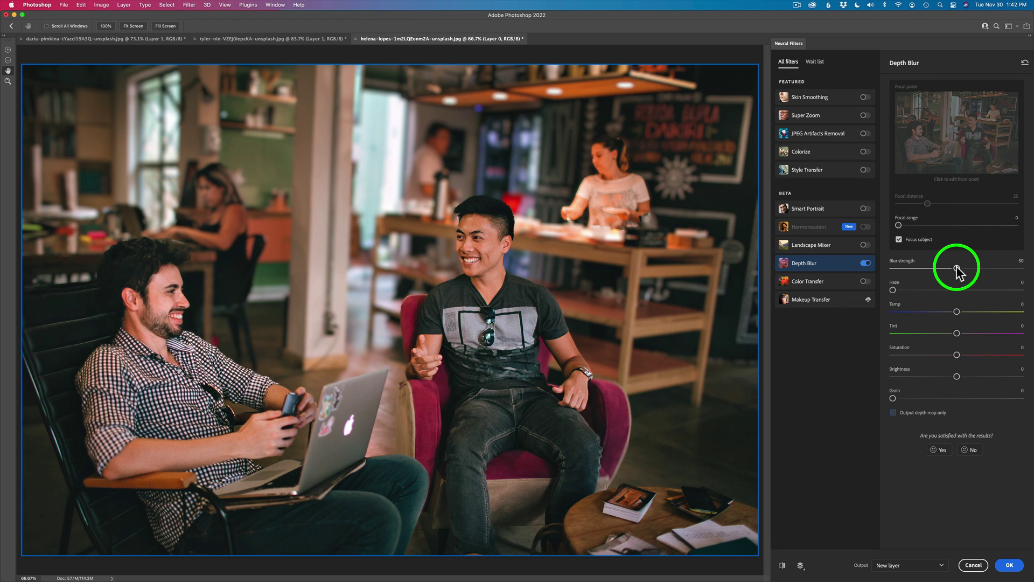
Step: Set the café photo's blur strength to 90 and output only the depth map to a new layer
{"action": "left_click_drag", "start_coordinate": [958, 272], "coordinate": [1011, 273]}
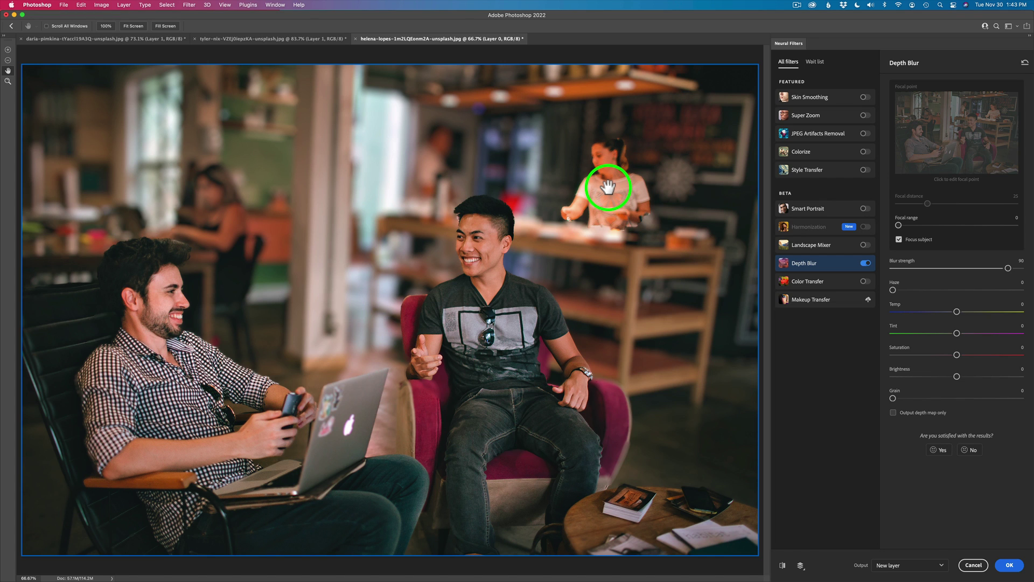
{"action": "left_click", "coordinate": [894, 414]}
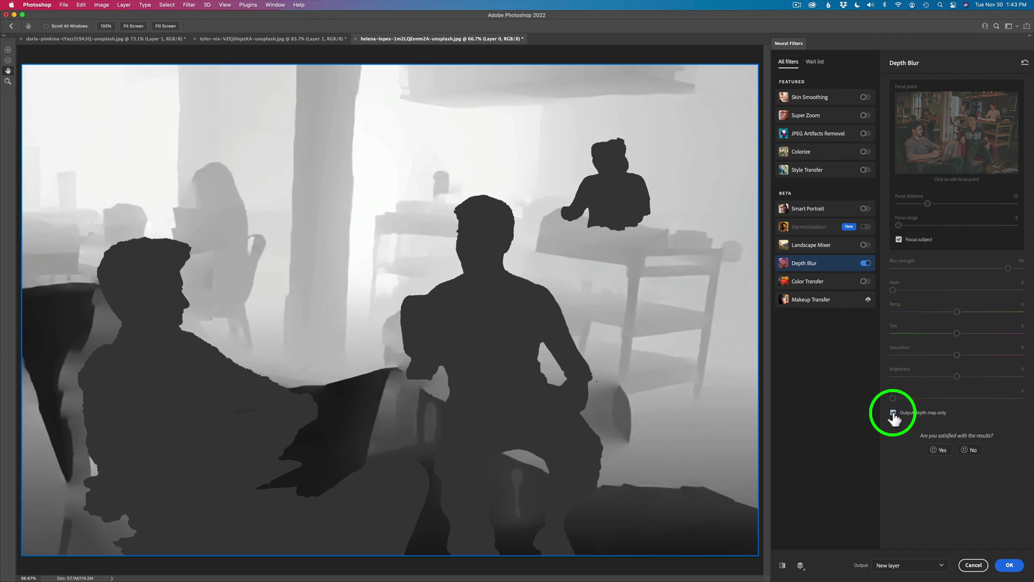
{"action": "left_click", "coordinate": [1009, 564]}
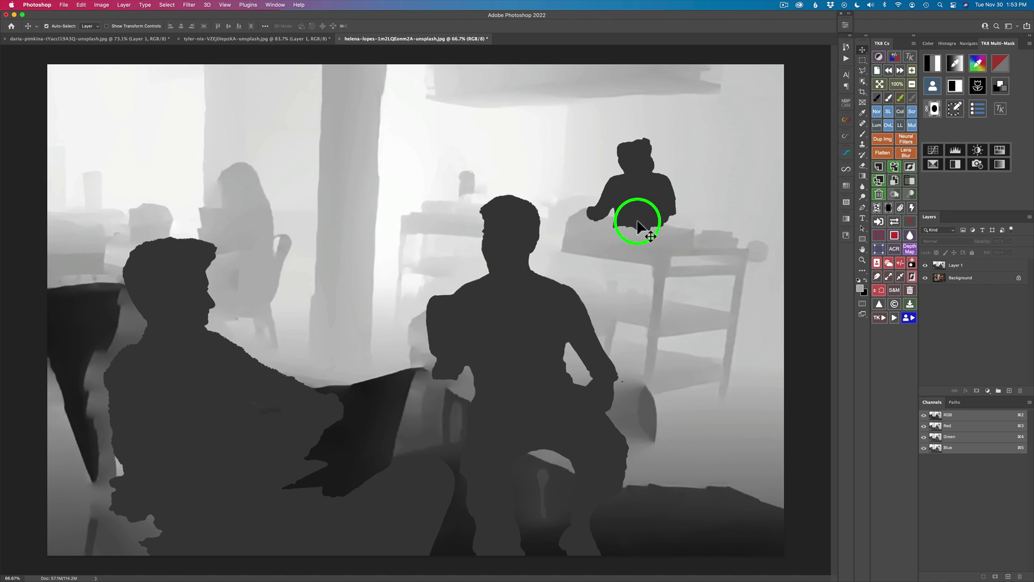
Step: Paint light grey over the dark silhouette of the woman behind the counter on the depth map layer with the Brush tool
{"action": "key", "text": "b"}
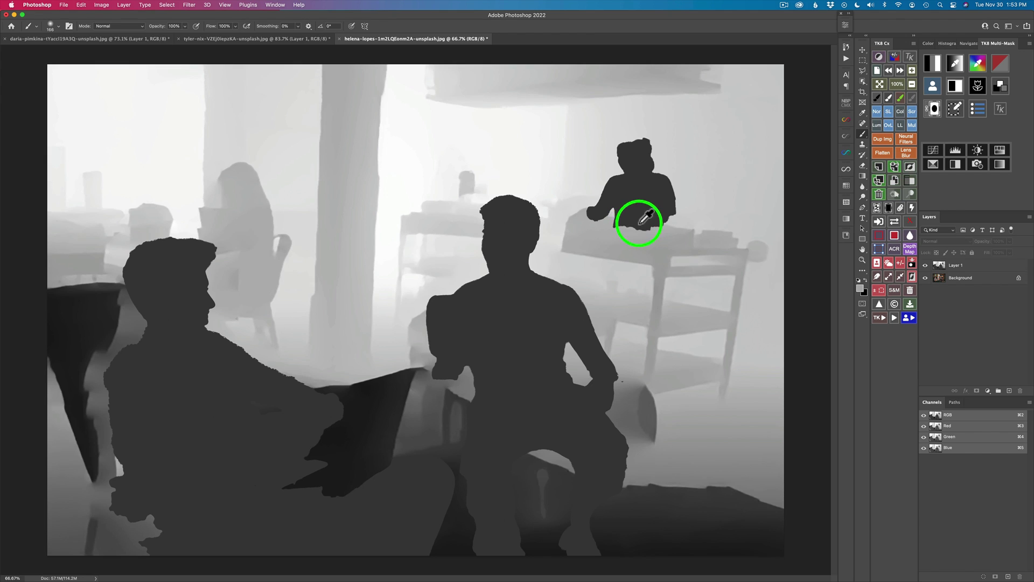
{"action": "left_click", "coordinate": [635, 223]}
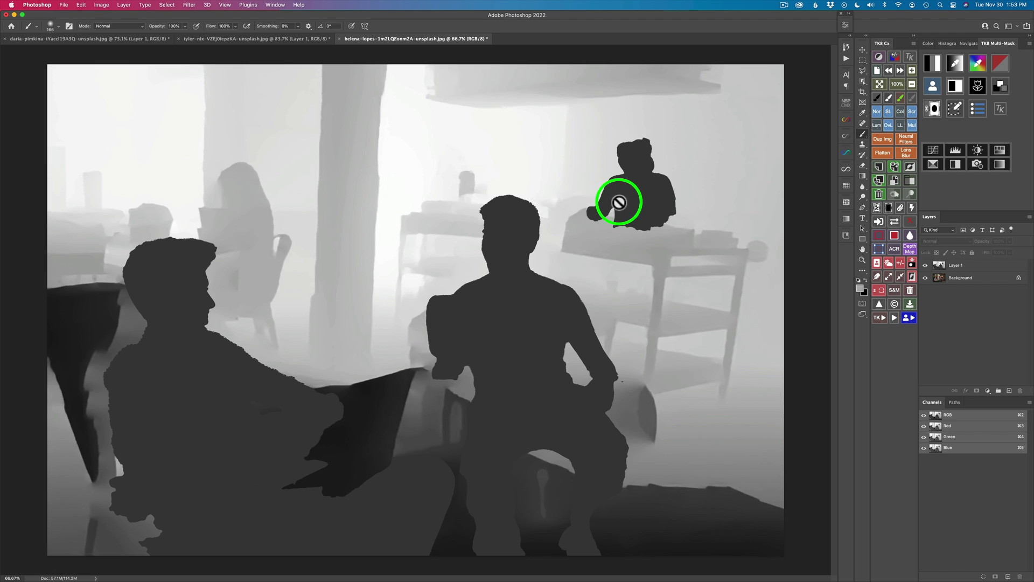
{"action": "left_click", "coordinate": [941, 264]}
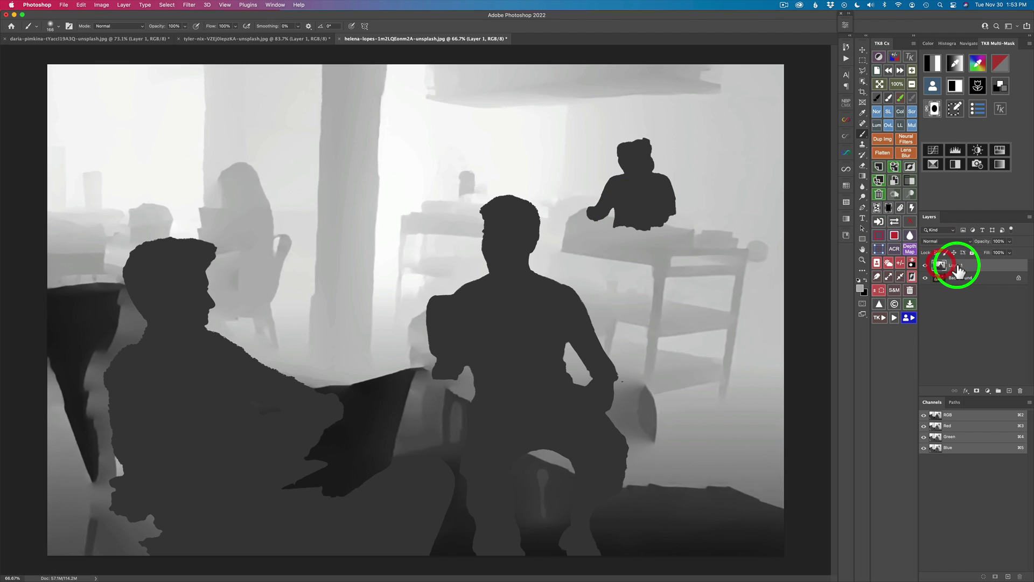
{"action": "left_click", "coordinate": [893, 237]}
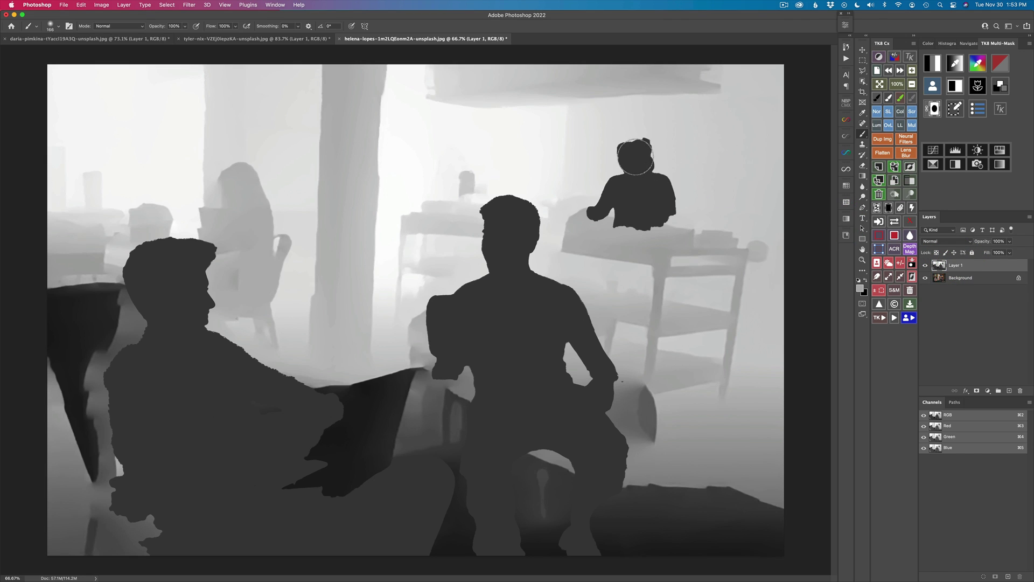
{"action": "mouse_move", "coordinate": [637, 156]}
{"action": "left_mouse_down"}
{"action": "mouse_move", "coordinate": [668, 193]}
{"action": "mouse_move", "coordinate": [666, 183]}
{"action": "mouse_move", "coordinate": [669, 206]}
{"action": "mouse_move", "coordinate": [631, 226]}
{"action": "mouse_move", "coordinate": [667, 208]}
{"action": "mouse_move", "coordinate": [667, 217]}
{"action": "mouse_move", "coordinate": [637, 193]}
{"action": "mouse_move", "coordinate": [659, 205]}
{"action": "mouse_move", "coordinate": [647, 179]}
{"action": "mouse_move", "coordinate": [623, 186]}
{"action": "mouse_move", "coordinate": [623, 166]}
{"action": "mouse_move", "coordinate": [623, 192]}
{"action": "mouse_move", "coordinate": [613, 182]}
{"action": "mouse_move", "coordinate": [591, 217]}
{"action": "mouse_move", "coordinate": [614, 189]}
{"action": "mouse_move", "coordinate": [608, 214]}
{"action": "mouse_move", "coordinate": [633, 207]}
{"action": "left_mouse_up"}
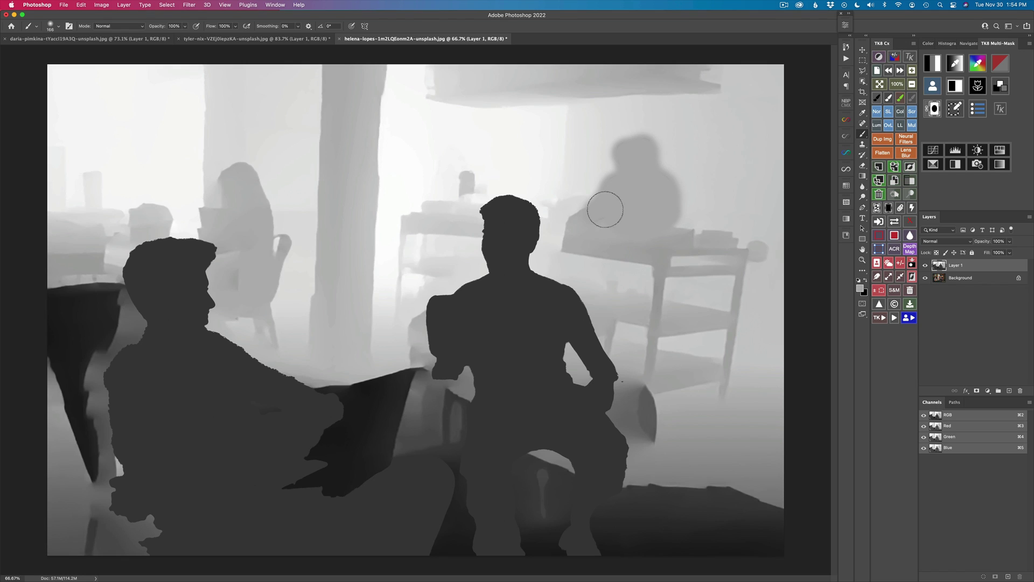
{"action": "left_click_drag", "start_coordinate": [605, 209], "coordinate": [658, 211]}
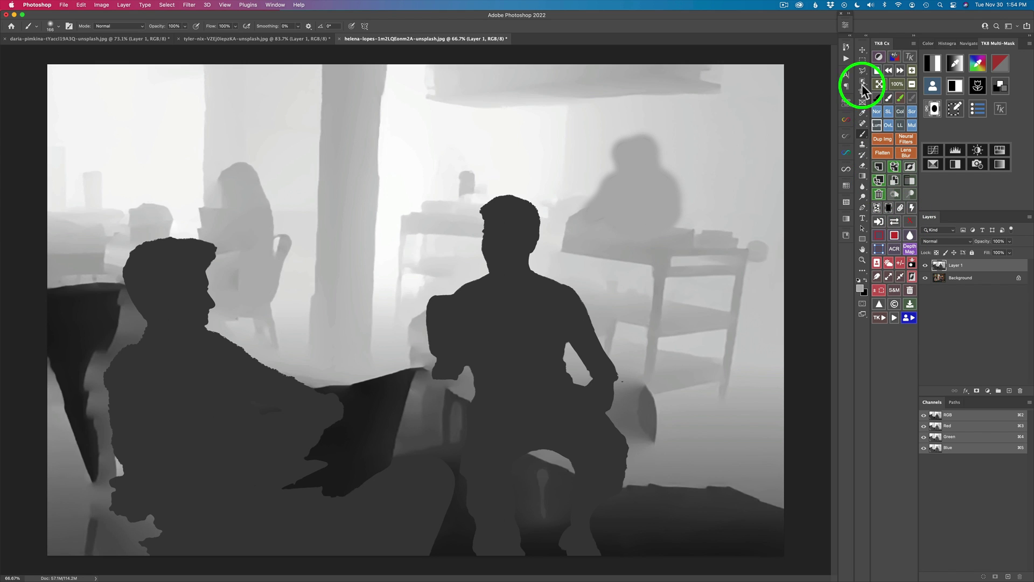
Step: Run the Depth Map action from The Joy of Editing set to turn the edited depth map layer into an alpha channel
{"action": "left_click", "coordinate": [844, 60]}
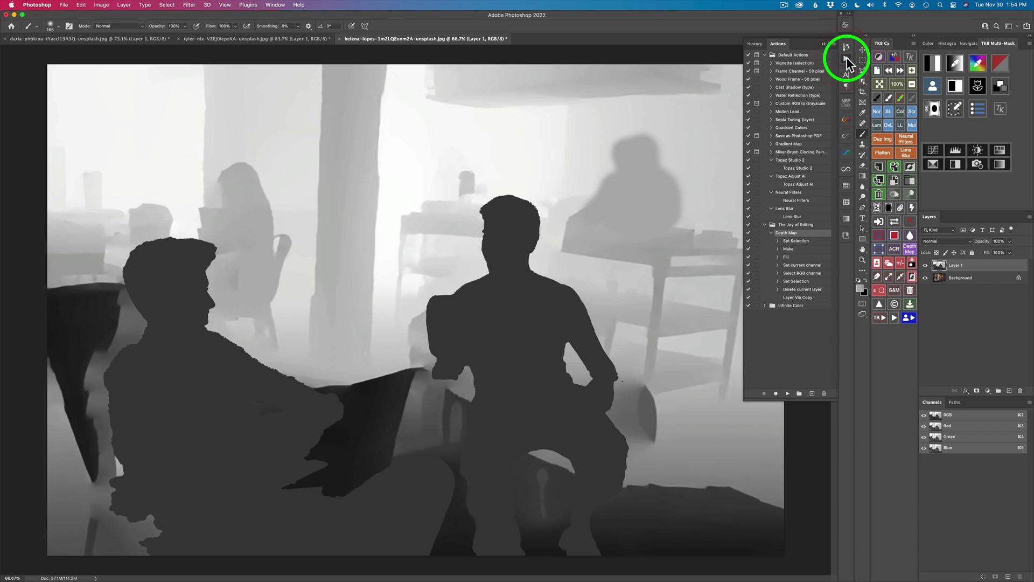
{"action": "left_click", "coordinate": [846, 61]}
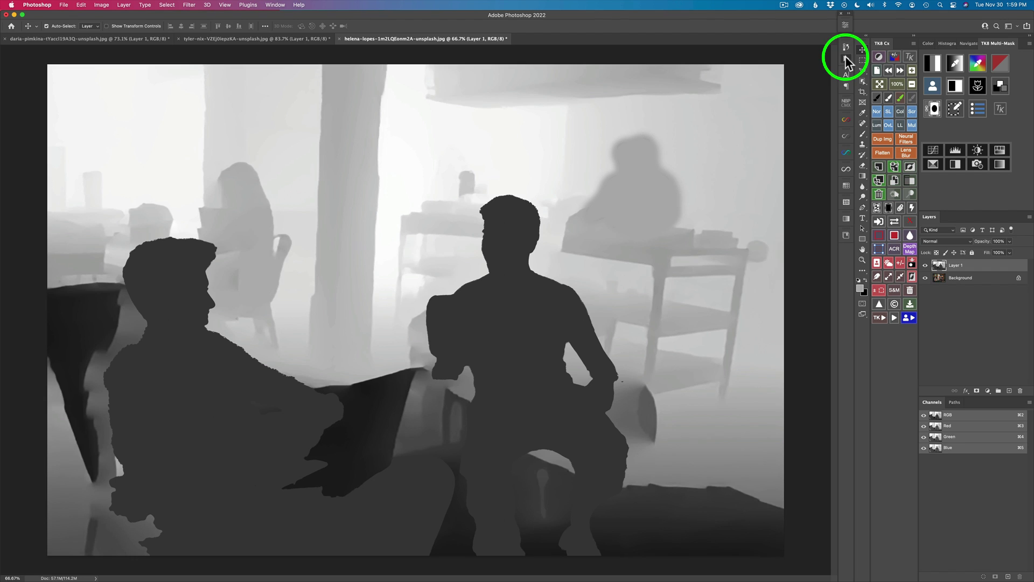
{"action": "left_click", "coordinate": [845, 58]}
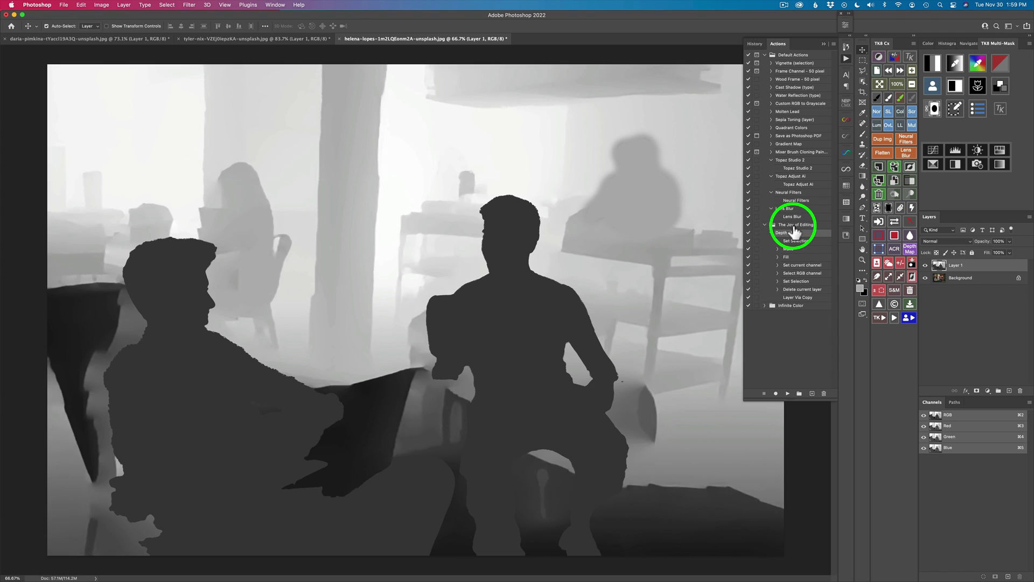
{"action": "left_click", "coordinate": [792, 233]}
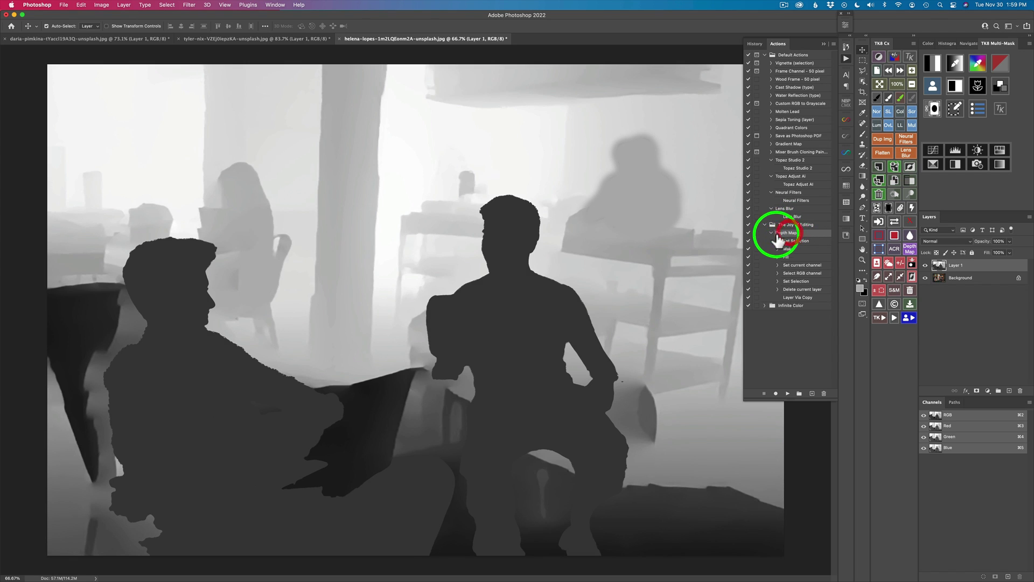
{"action": "left_click", "coordinate": [787, 393]}
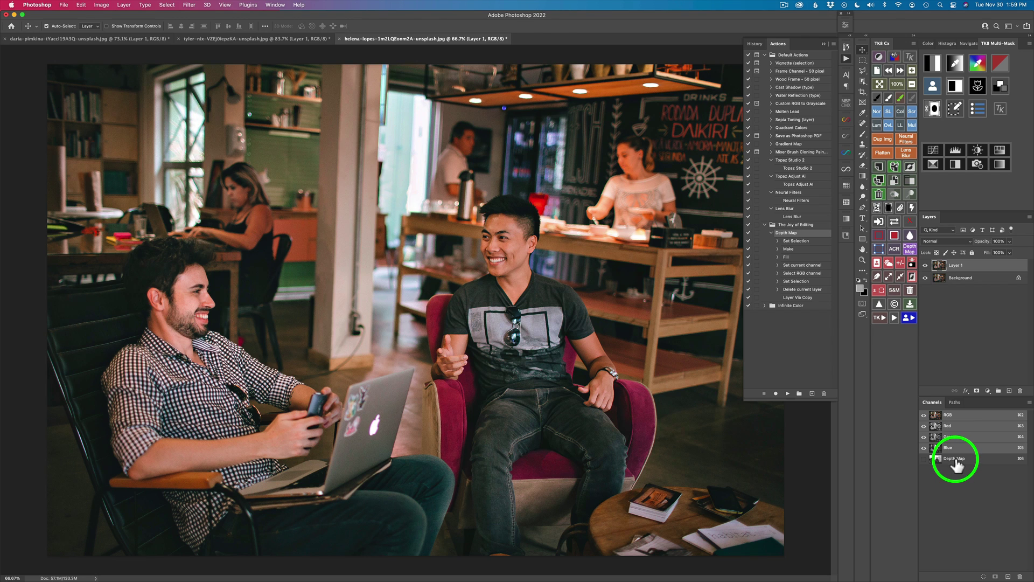
{"action": "left_click", "coordinate": [847, 60]}
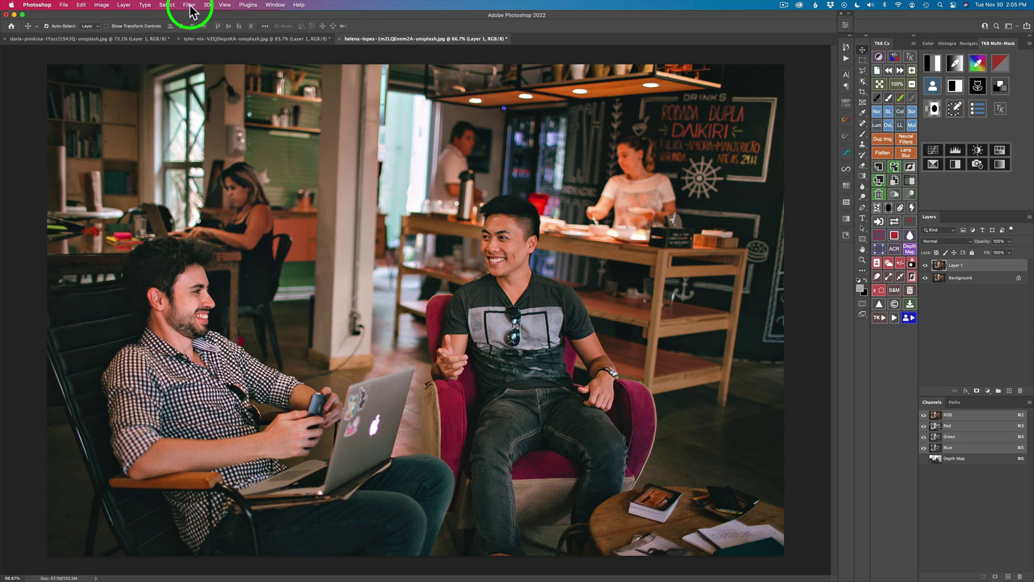
Step: Start the Lens Blur filter on Layer 1 with the Depth Map channel as its depth source
{"action": "left_click", "coordinate": [189, 6]}
{"action": "mouse_move", "coordinate": [222, 108]}
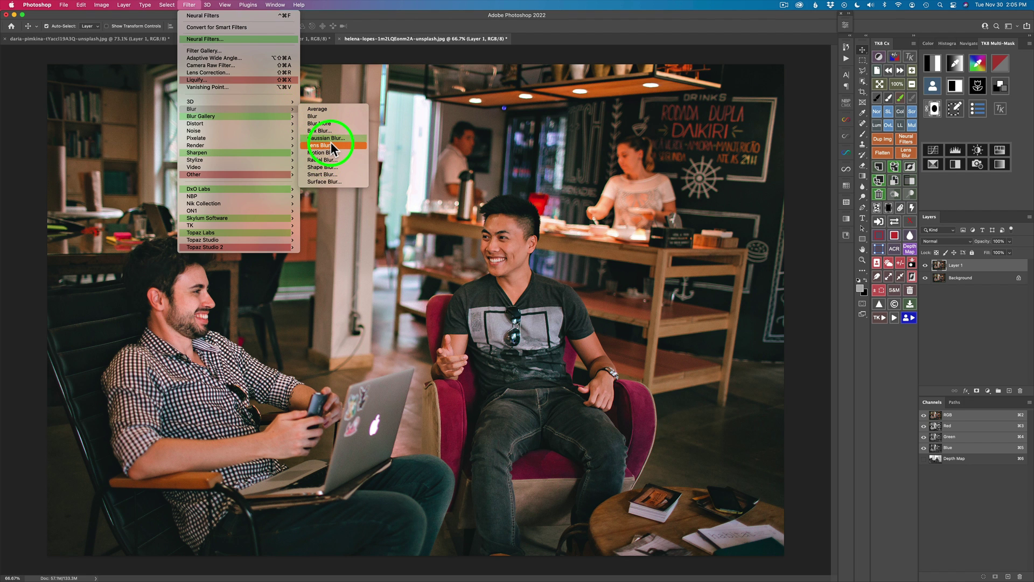
{"action": "left_click", "coordinate": [331, 143]}
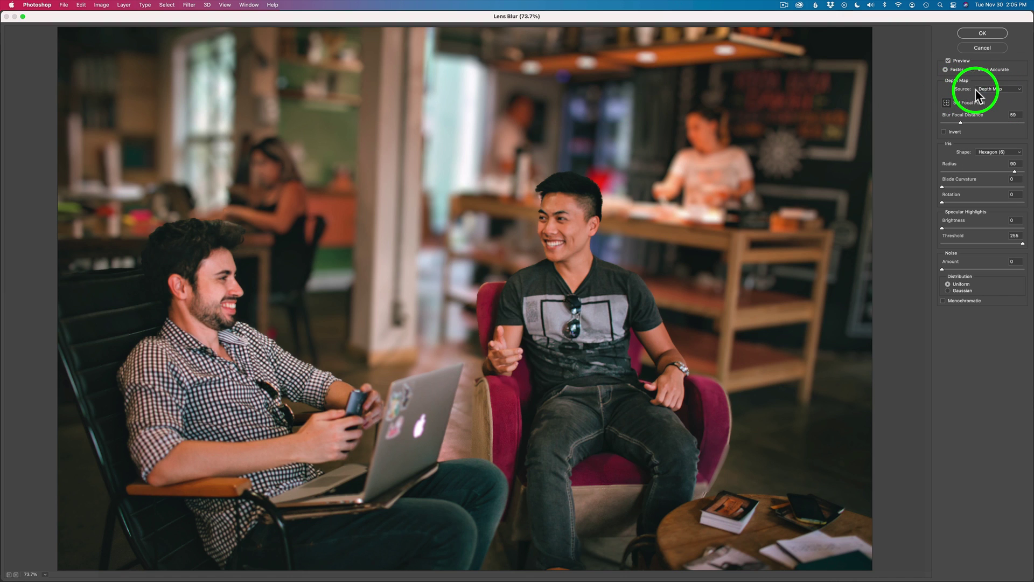
{"action": "left_click", "coordinate": [1019, 89]}
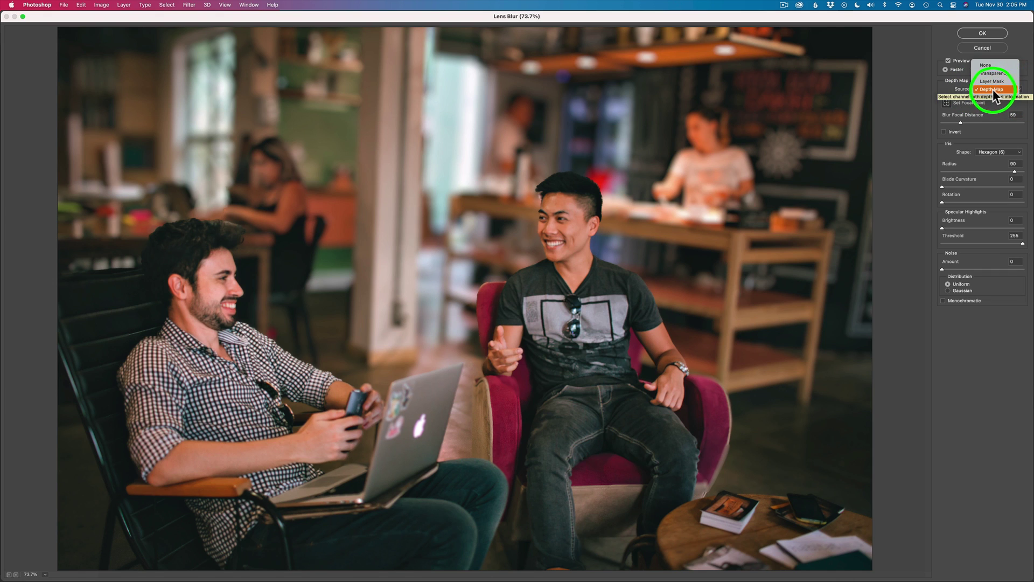
{"action": "left_click", "coordinate": [993, 90]}
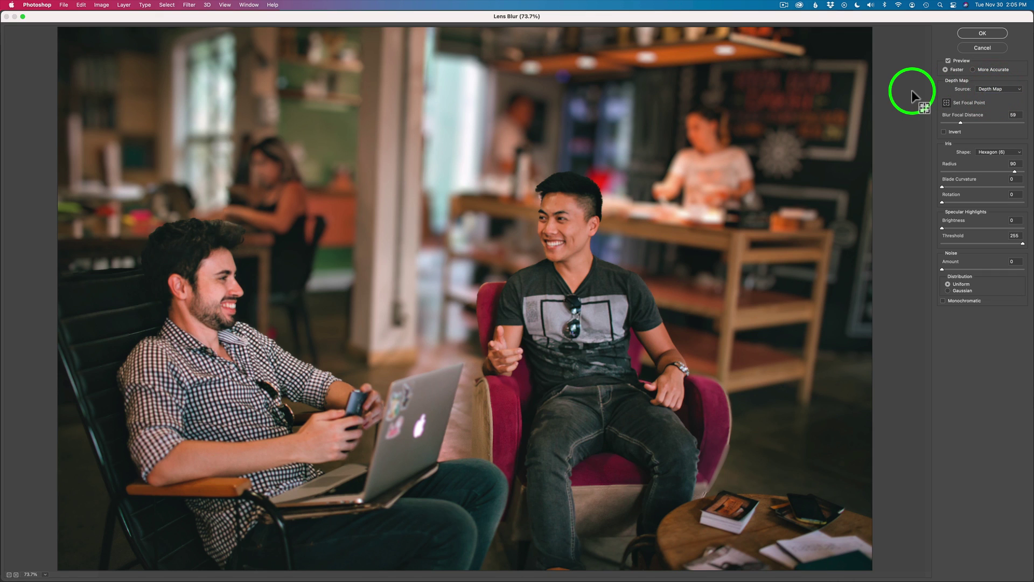
Step: Set the Lens Blur focal point on the face of the man in the T-shirt
{"action": "left_click", "coordinate": [947, 103]}
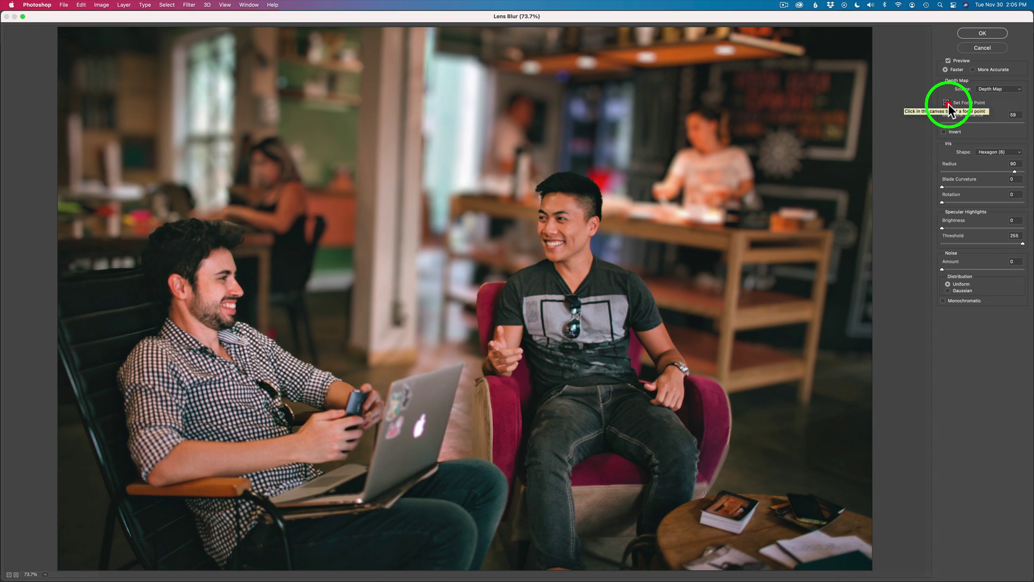
{"action": "left_click", "coordinate": [947, 102]}
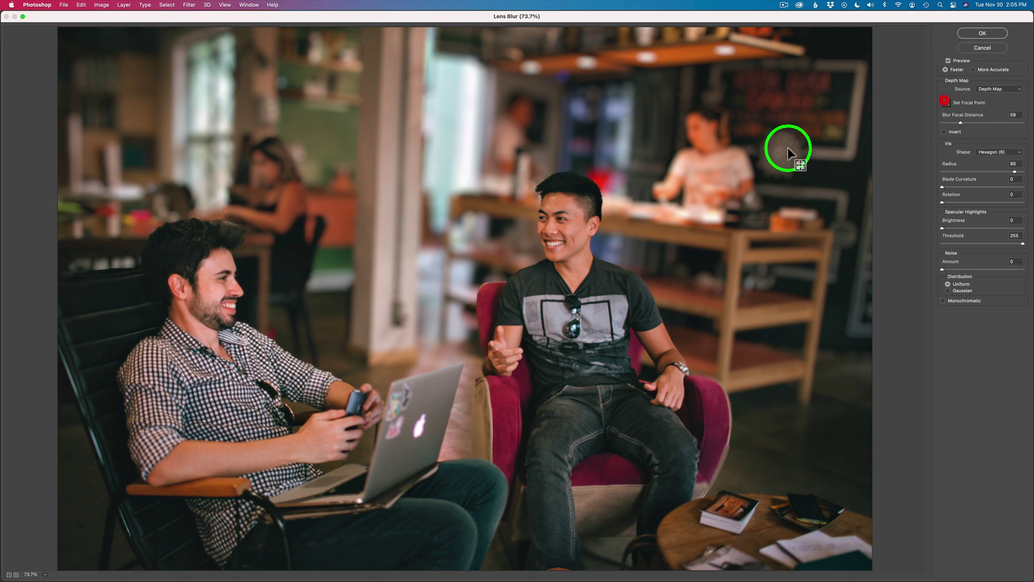
{"action": "left_click", "coordinate": [564, 227]}
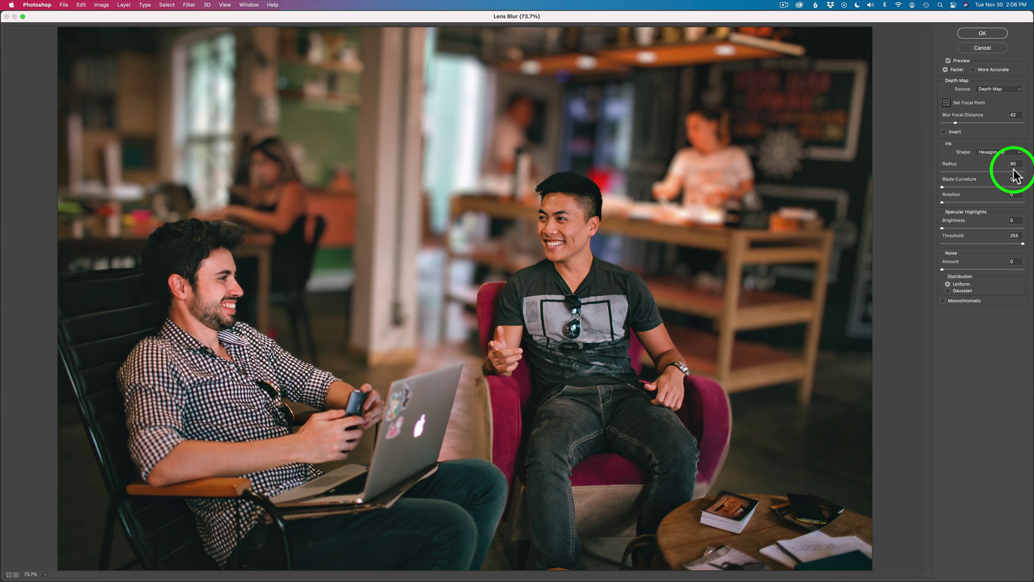
Step: Set the Lens Blur radius to 74 and apply the filter
{"action": "left_click_drag", "start_coordinate": [1012, 170], "coordinate": [1026, 170]}
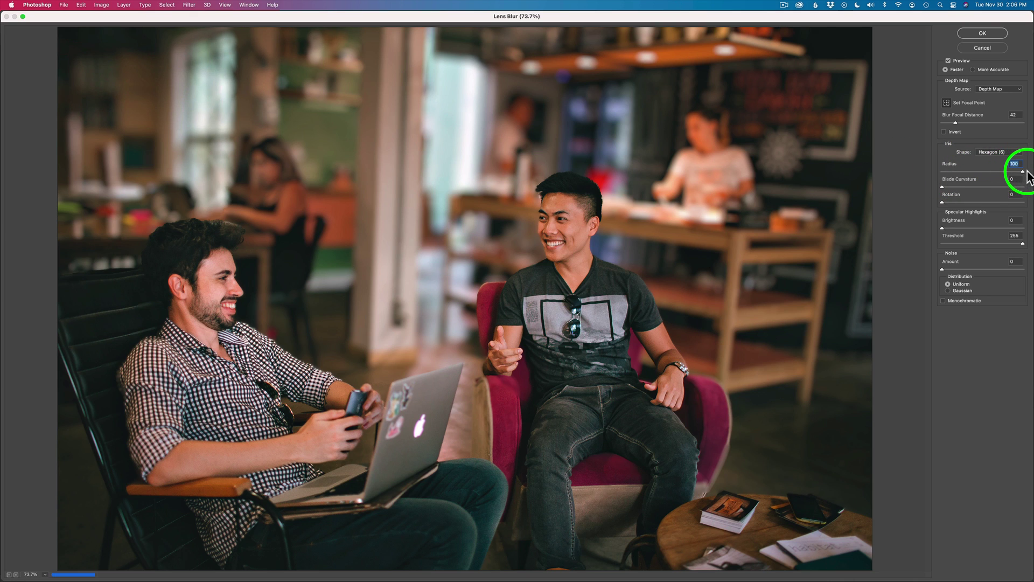
{"action": "left_click_drag", "start_coordinate": [1027, 170], "coordinate": [999, 173]}
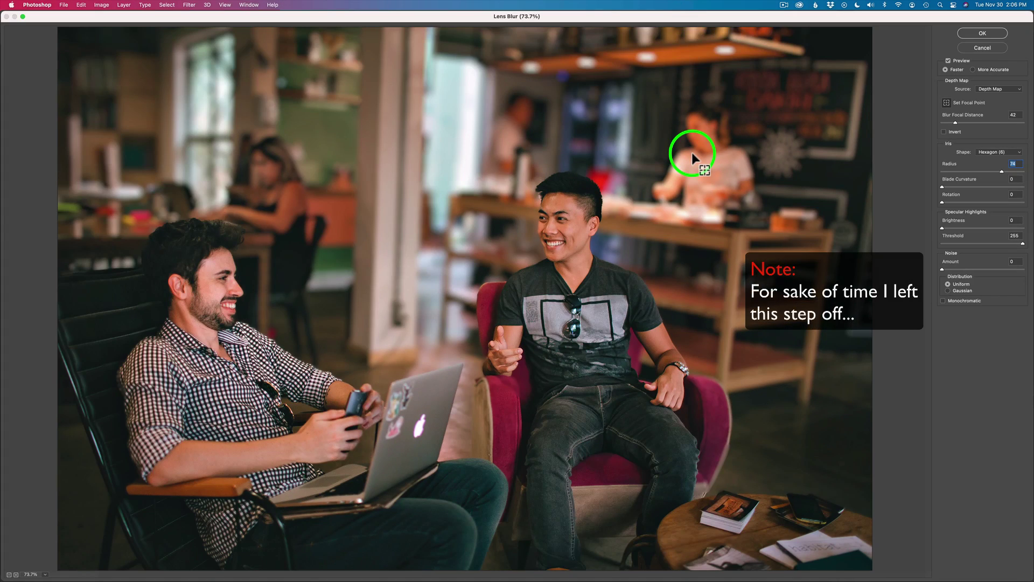
{"action": "left_click", "coordinate": [983, 33]}
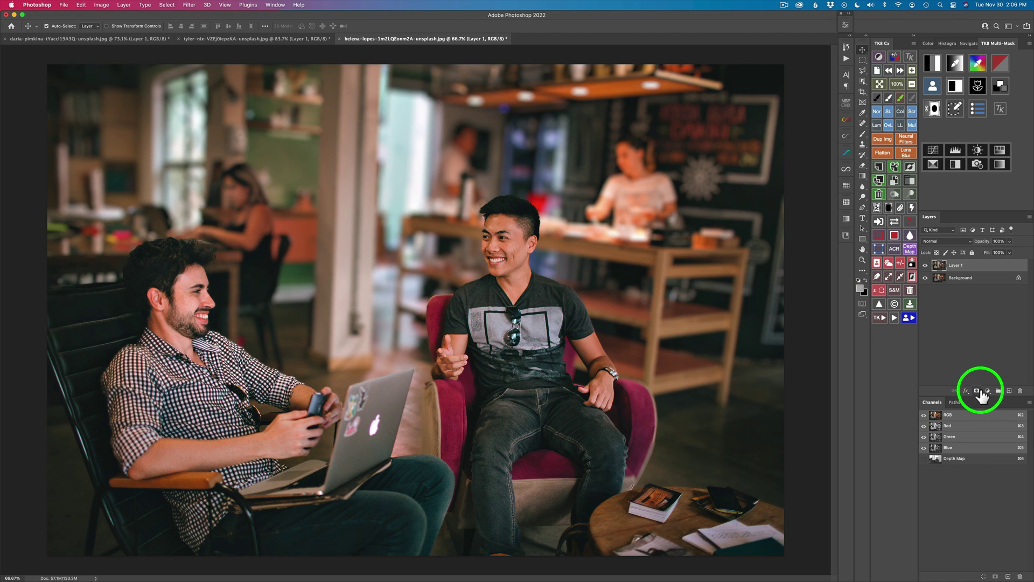
Step: Add a white layer mask to the blurred Layer 1 and activate the Brush tool
{"action": "left_click", "coordinate": [977, 390]}
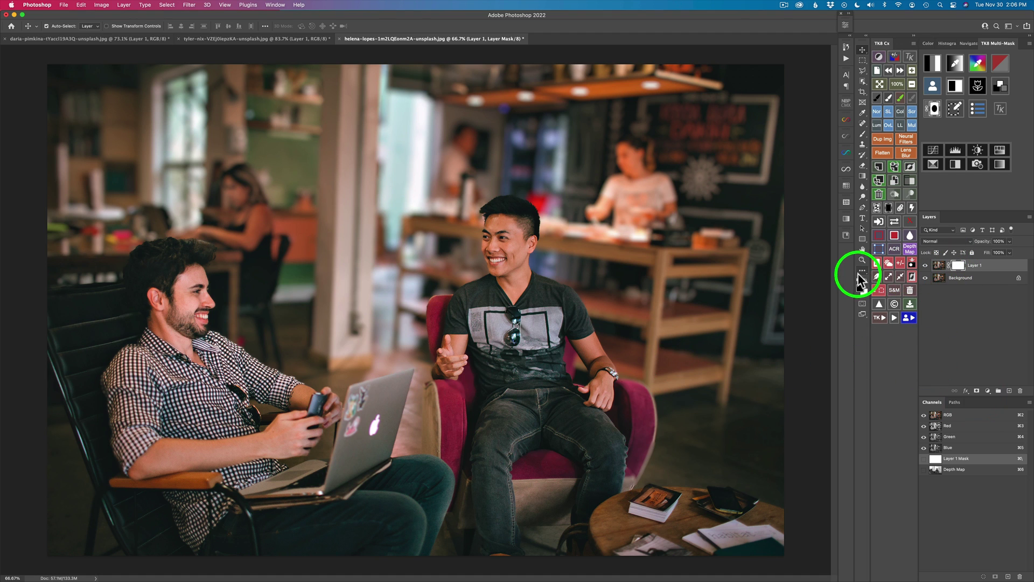
{"action": "key", "text": "b"}
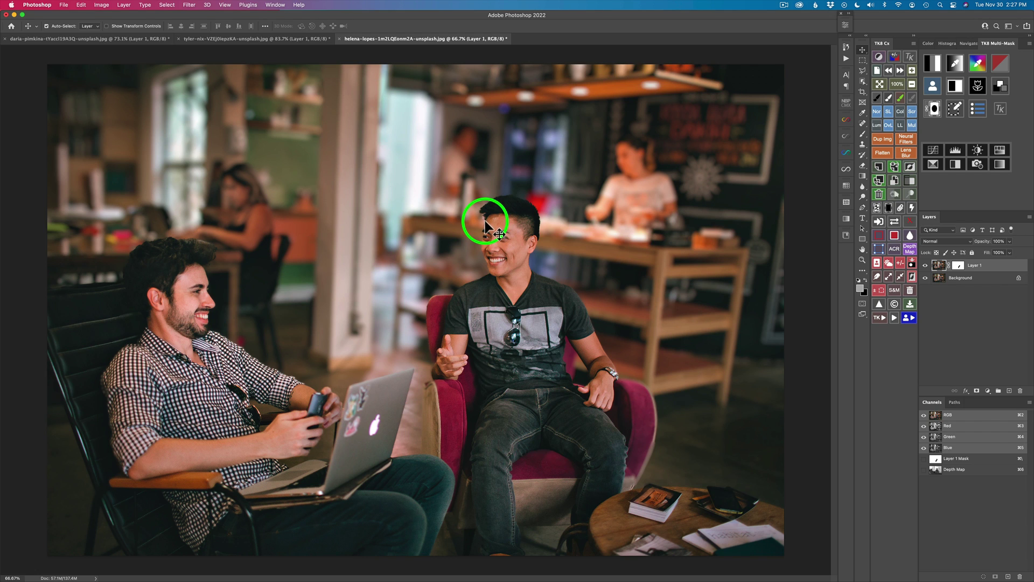
Step: Heal the background beside the T-shirt man's forehead and hair edge on Layer 1 with the Spot Healing Brush
{"action": "key", "text": "j"}
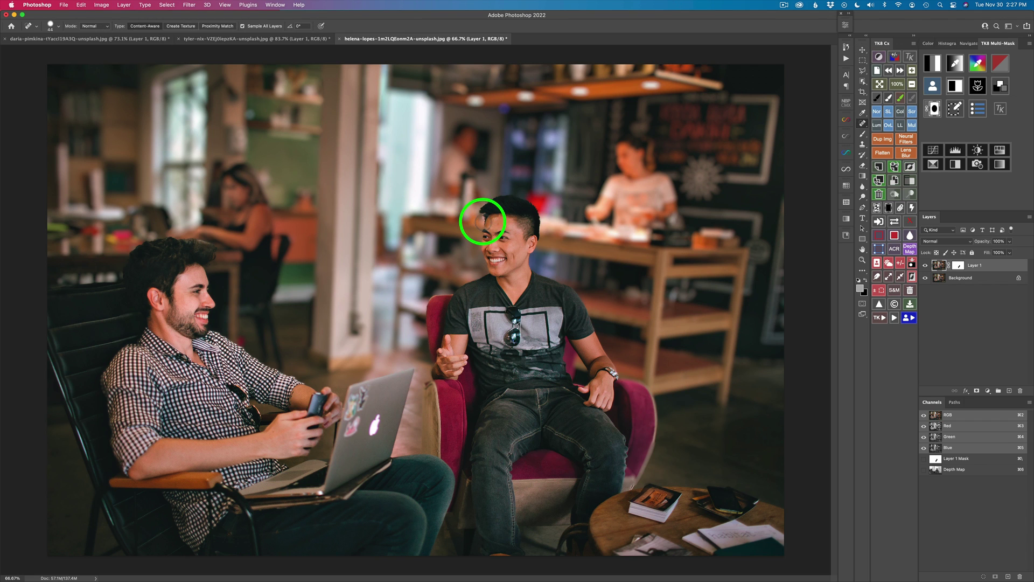
{"action": "left_click", "coordinate": [482, 222]}
{"action": "left_click_drag", "start_coordinate": [482, 221], "coordinate": [487, 209]}
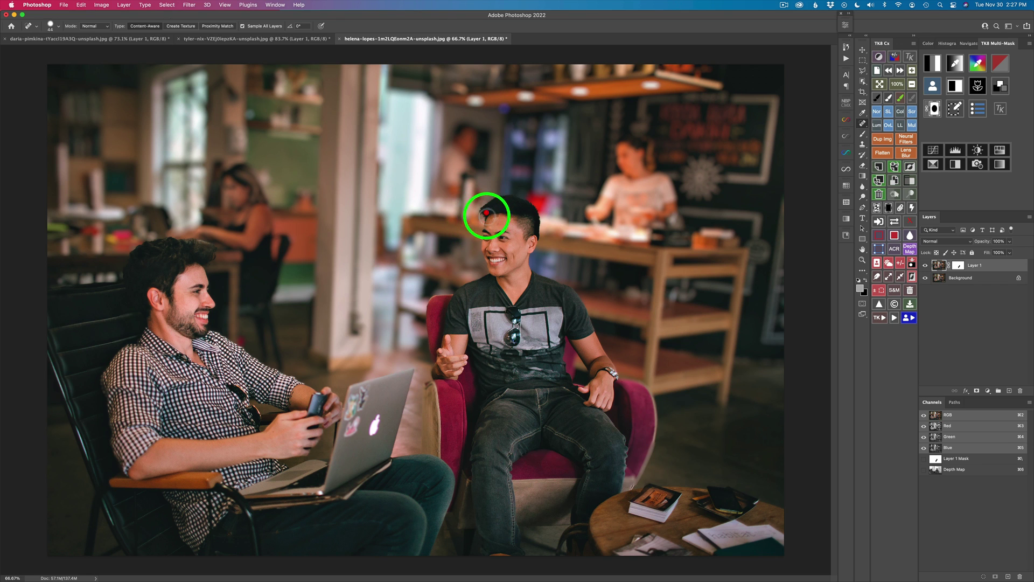